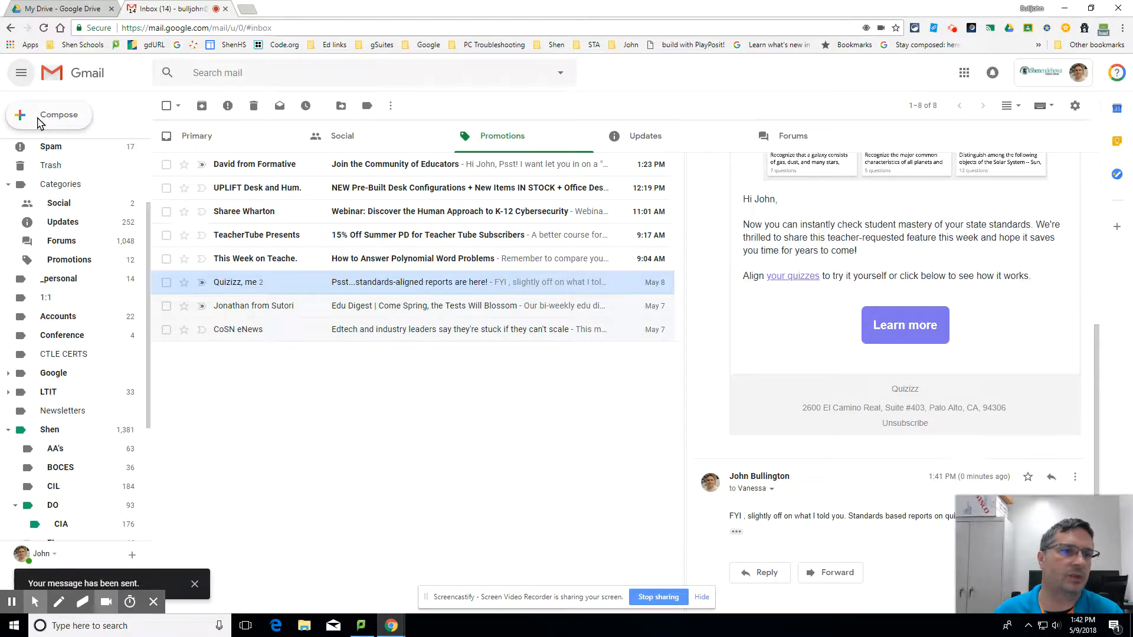
Start composing a new message and pop it out into its own separate window
click(27, 74)
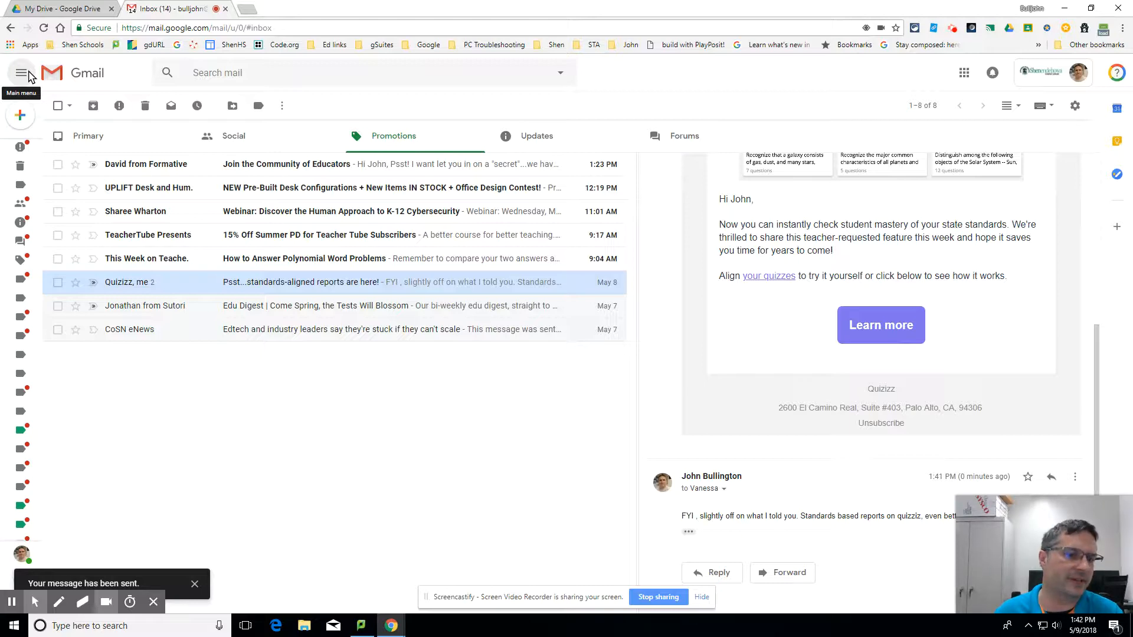
click(28, 73)
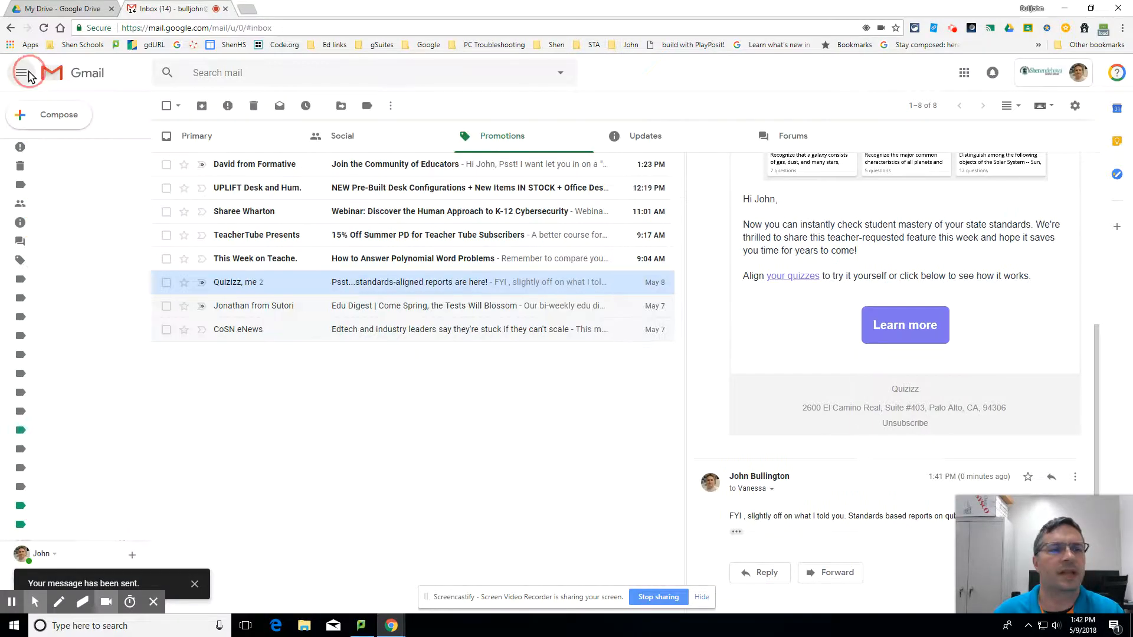
click(57, 122)
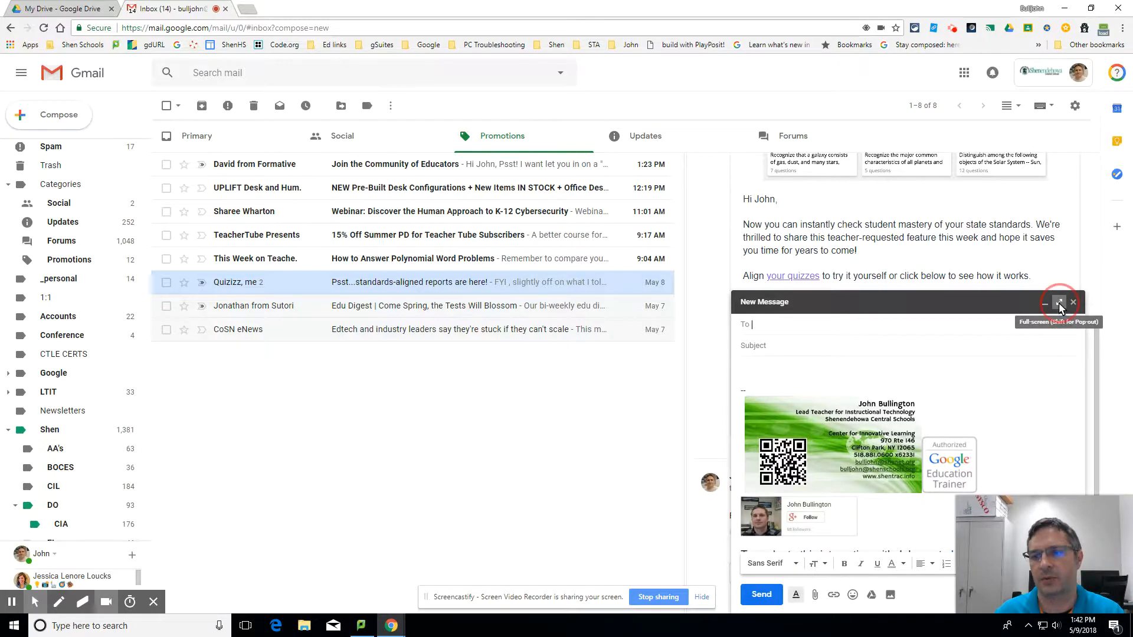
click(1059, 304)
click(1018, 90)
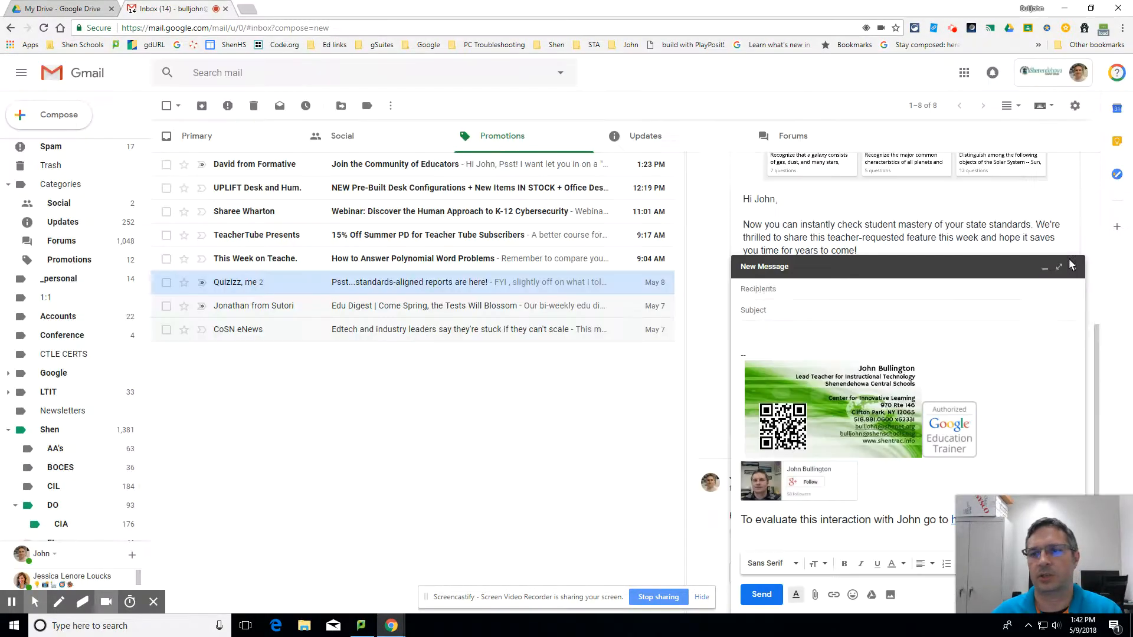
shift+click(1059, 269)
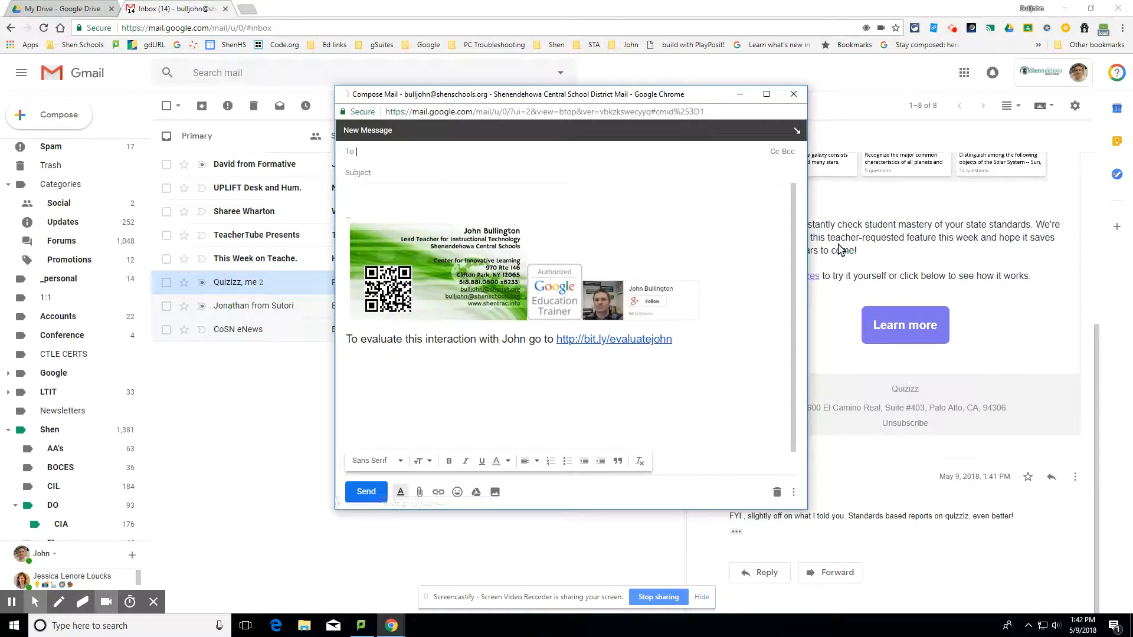
Open the contact picker for the message's recipients and list the entries in My contacts
click(349, 155)
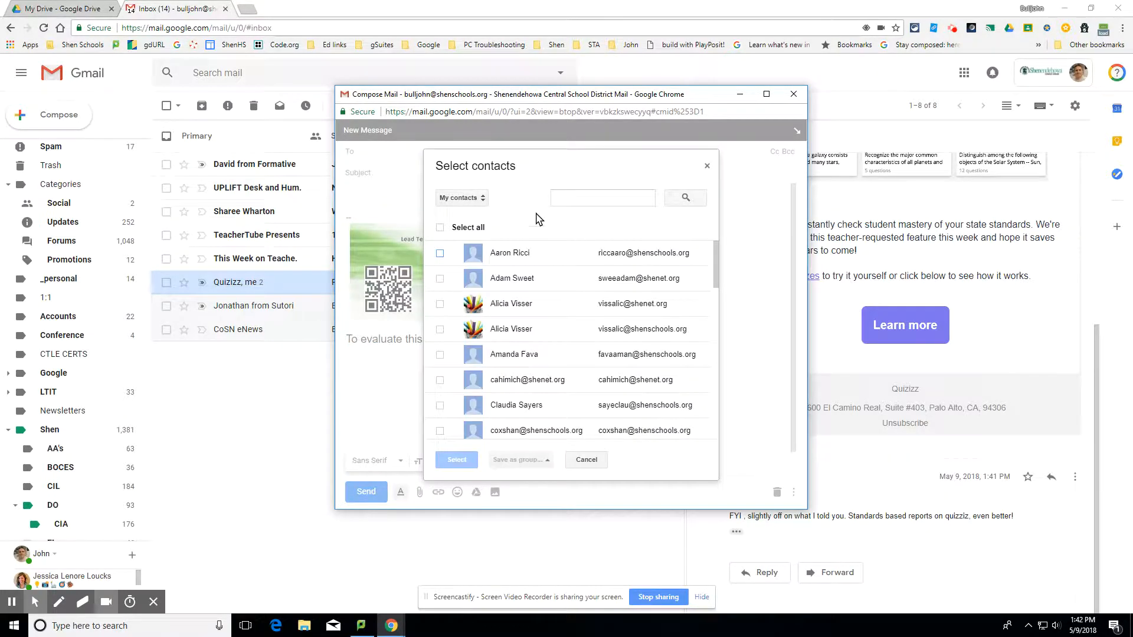
click(469, 199)
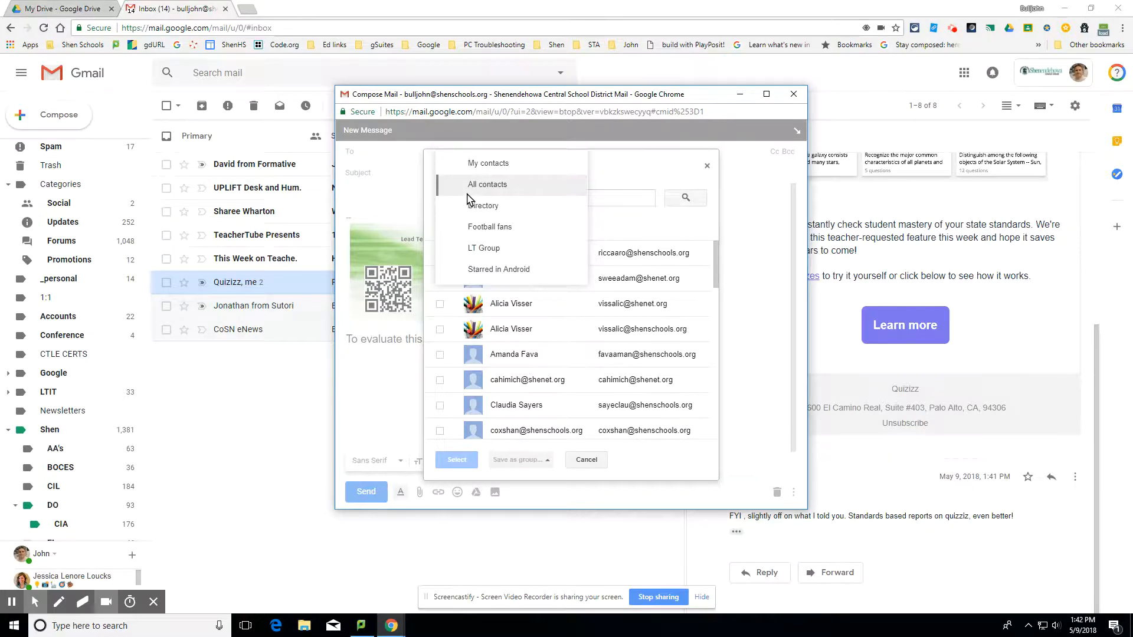
click(481, 163)
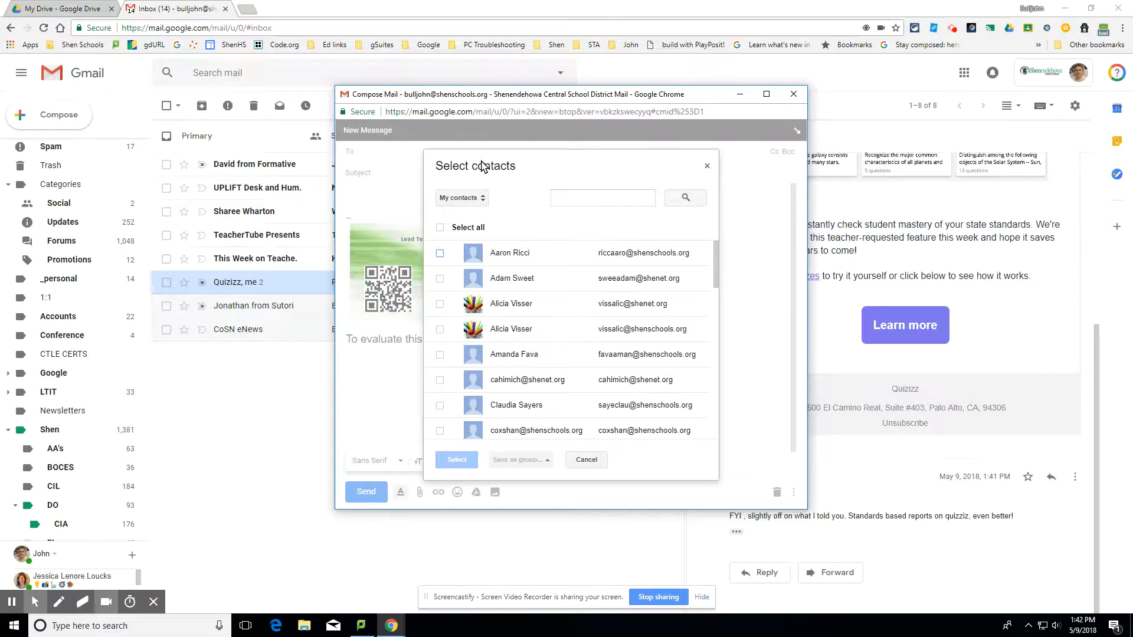
Search the contacts for 23
click(588, 200)
text(23)
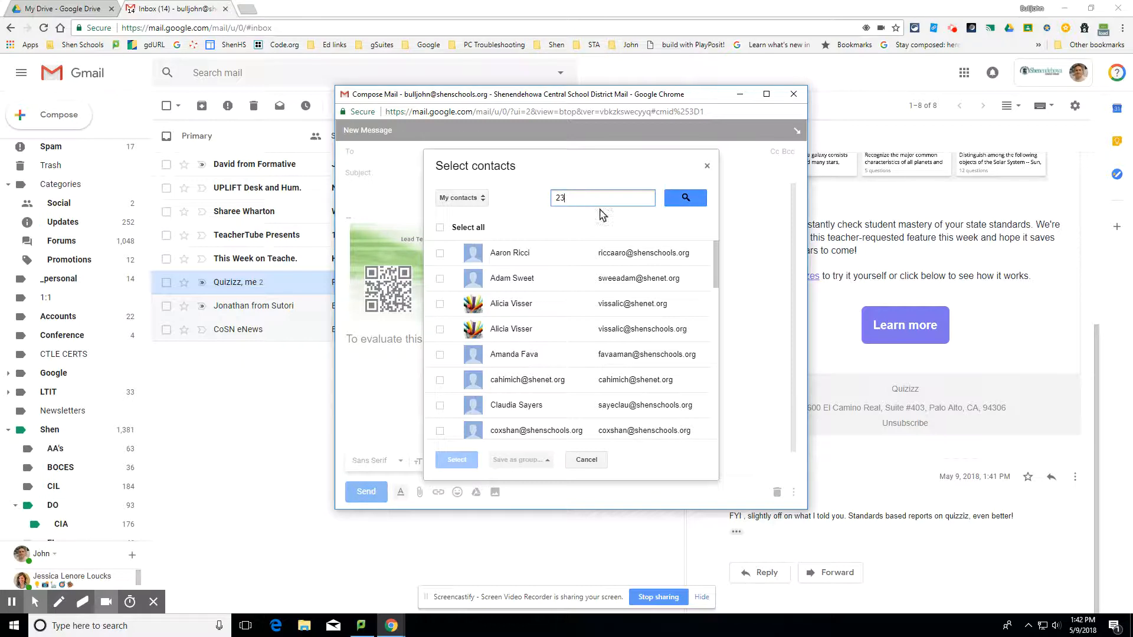
click(690, 201)
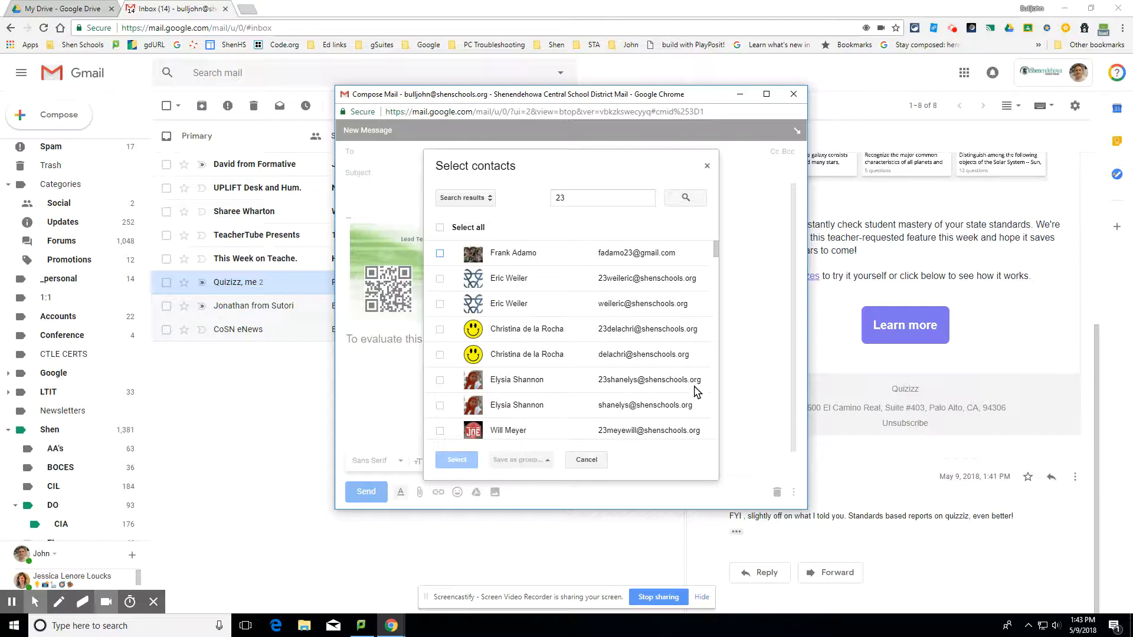
Search the contacts by the recipient's first name and add the first matching contact as the recipient
drag(582, 197, 555, 197)
text(vanessa)
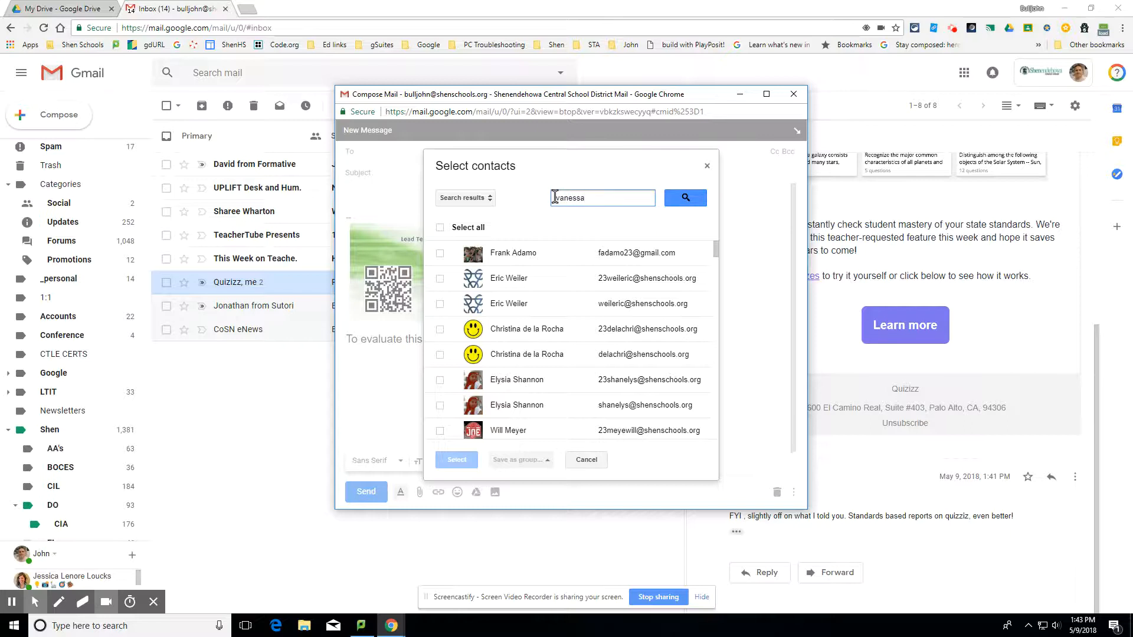
click(696, 205)
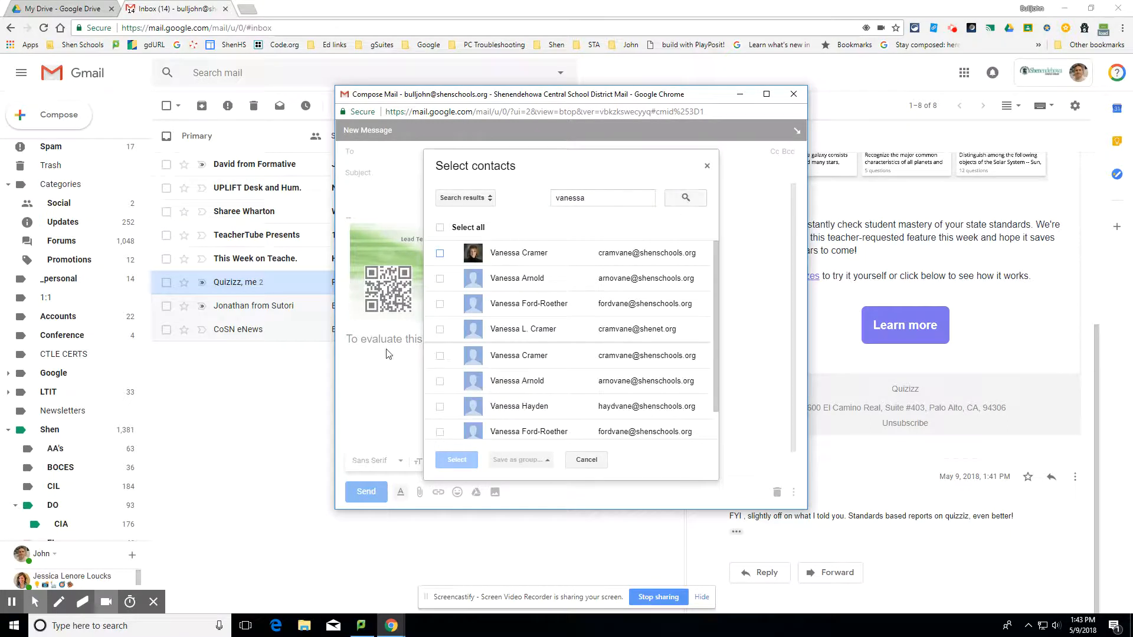
click(440, 254)
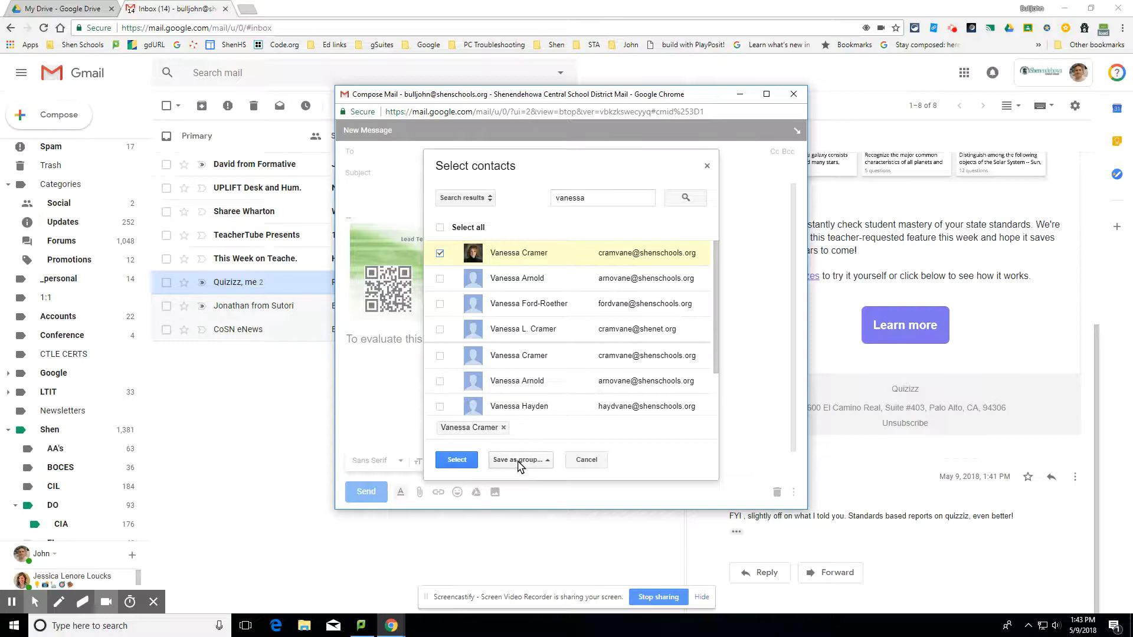
click(468, 466)
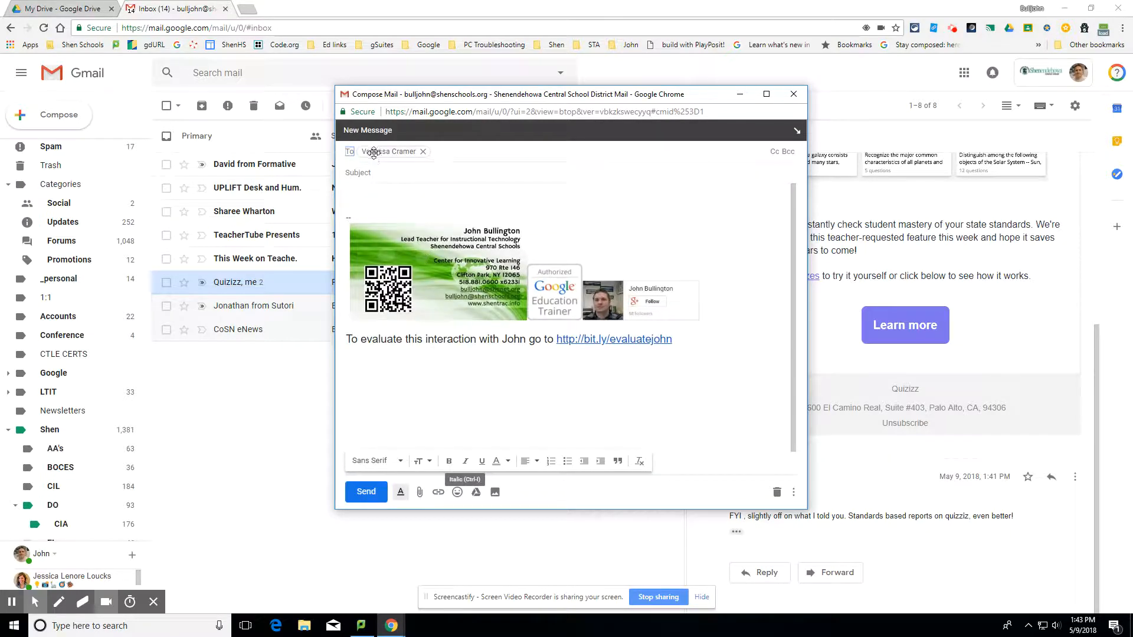
Write the body "How is your day going. Hope you don't mind I'm using your account for a demo video." and the subject "demo video"
click(366, 171)
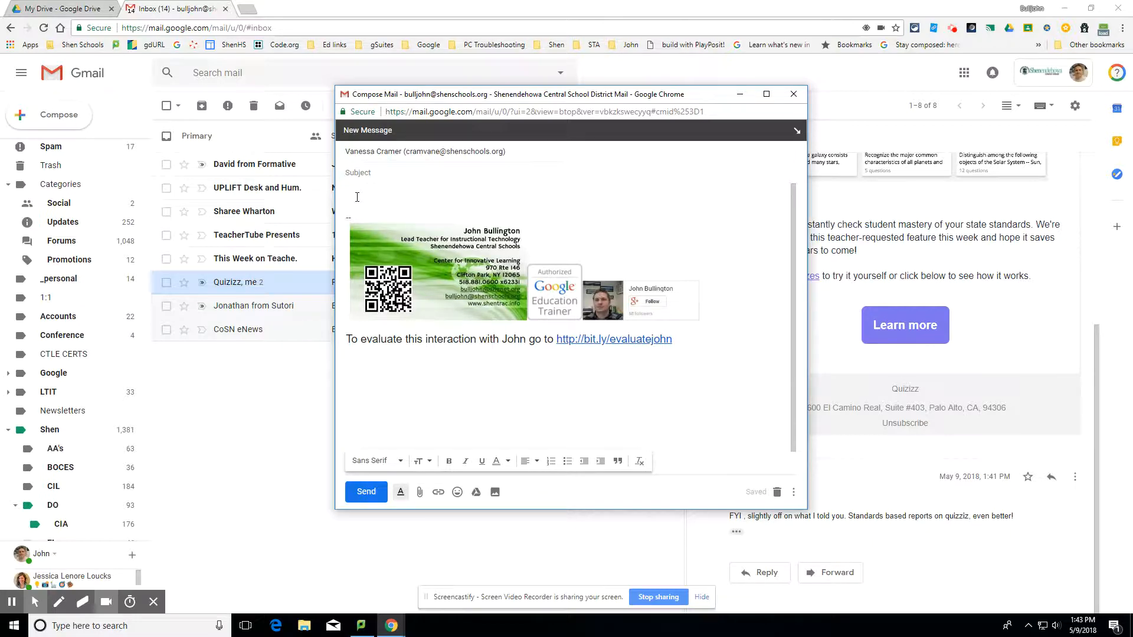
click(357, 197)
text(How is your day going. Hope you)
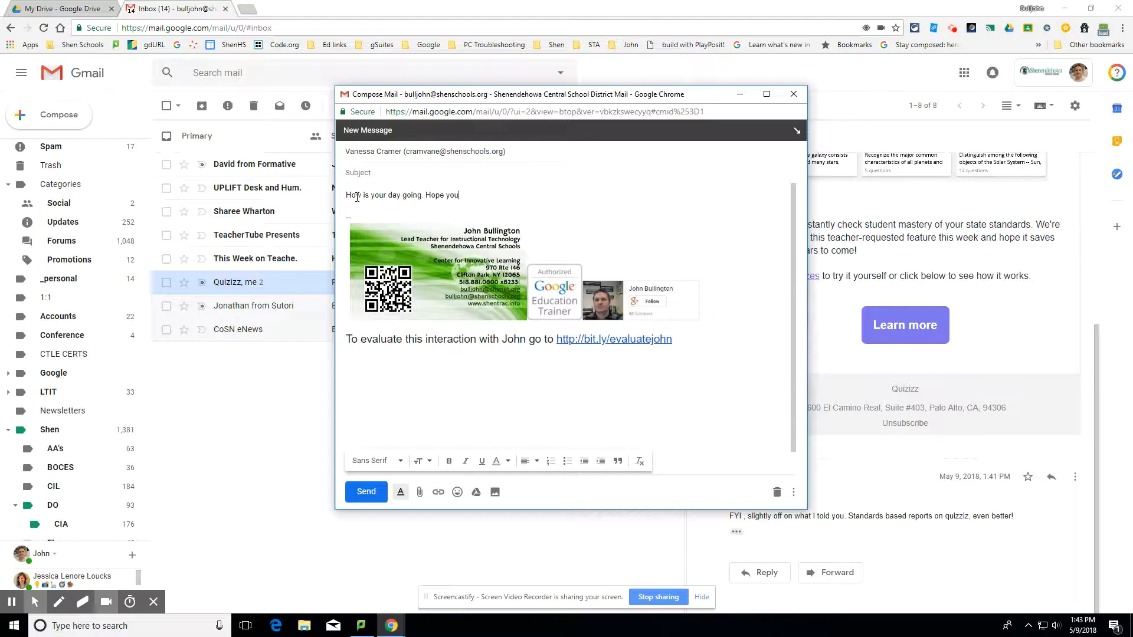
text( don't mind I'm using your account for a demo video)
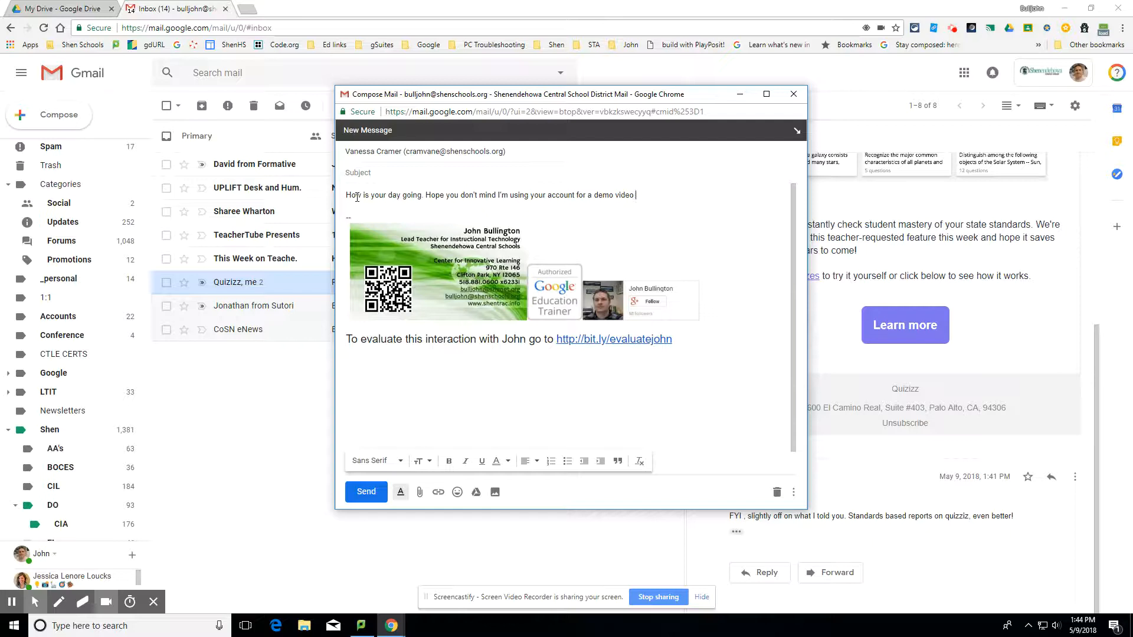
text(.)
click(363, 170)
text(demo video)
Enlarge the text of the body message above the signature and change its text color to blue
drag(642, 200, 345, 197)
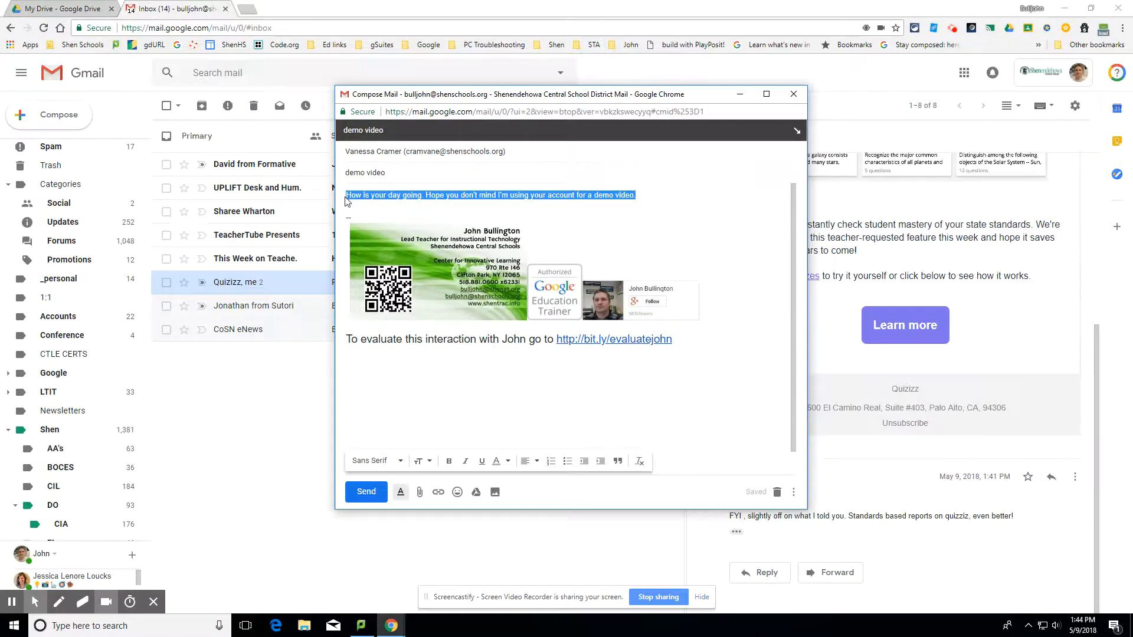
click(424, 462)
click(467, 426)
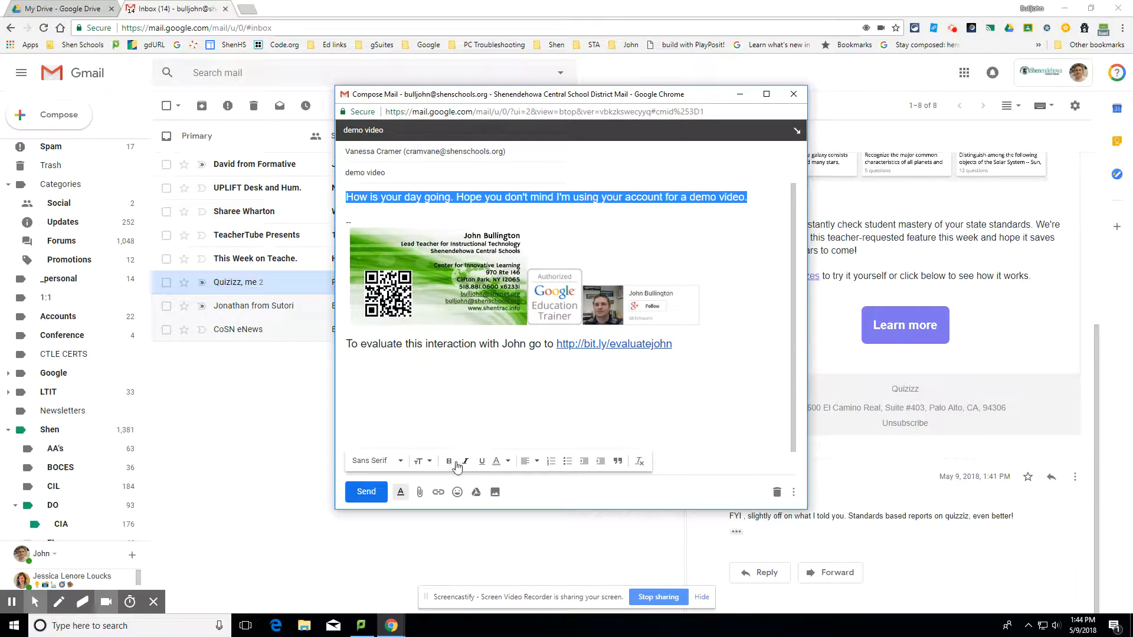
click(509, 462)
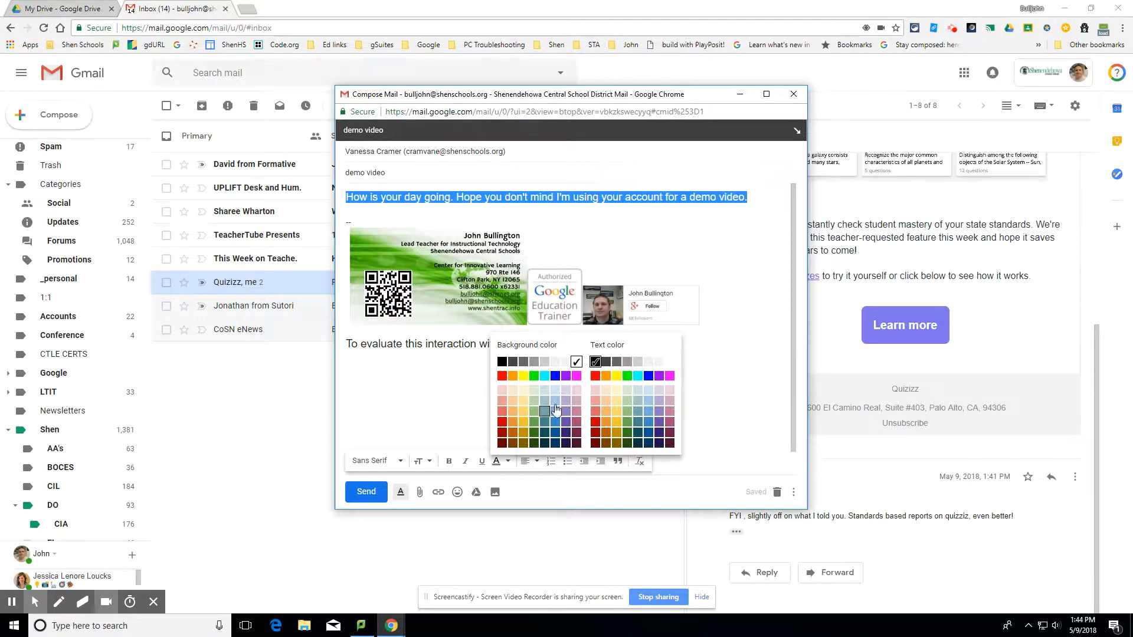
click(648, 376)
click(503, 377)
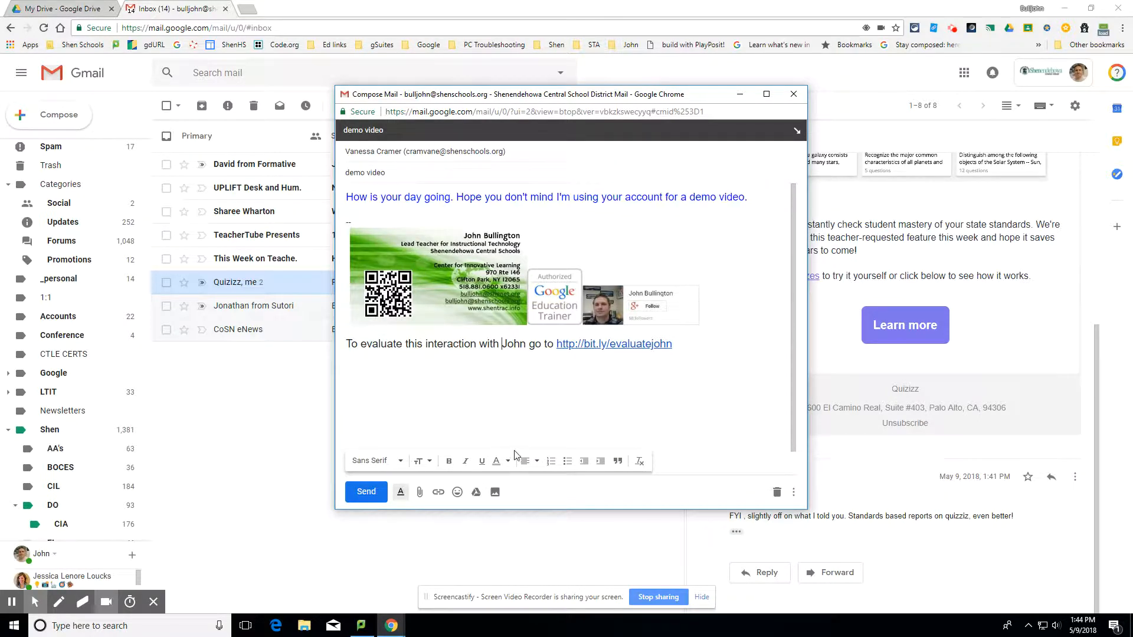
click(525, 461)
click(727, 227)
Remove the formatting from the body message above the signature
drag(748, 197, 346, 197)
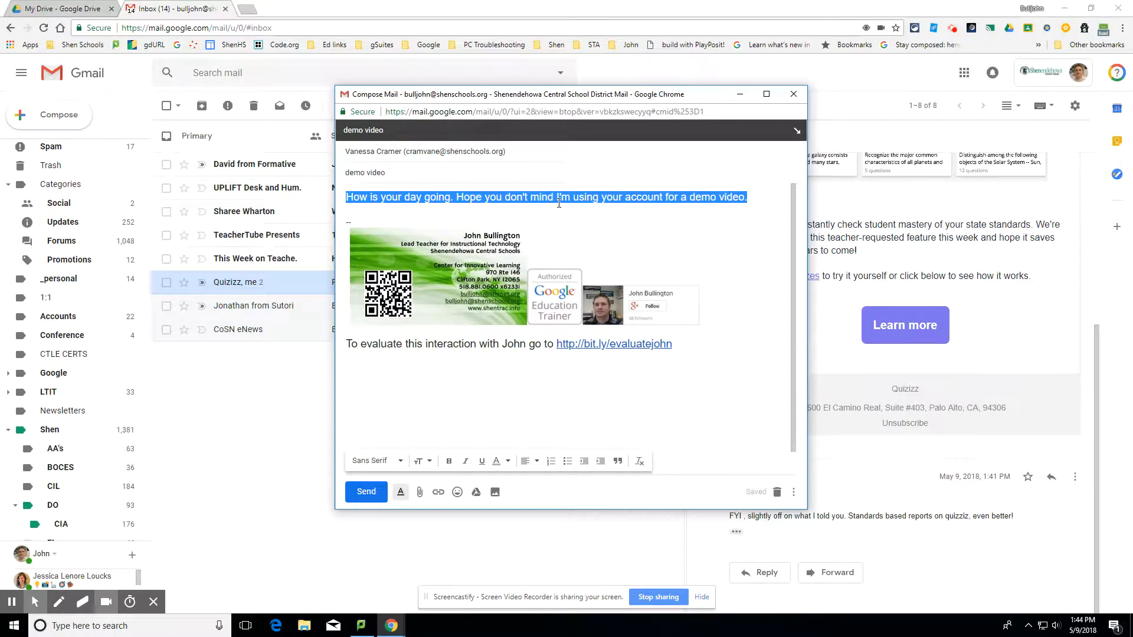
click(641, 463)
click(443, 392)
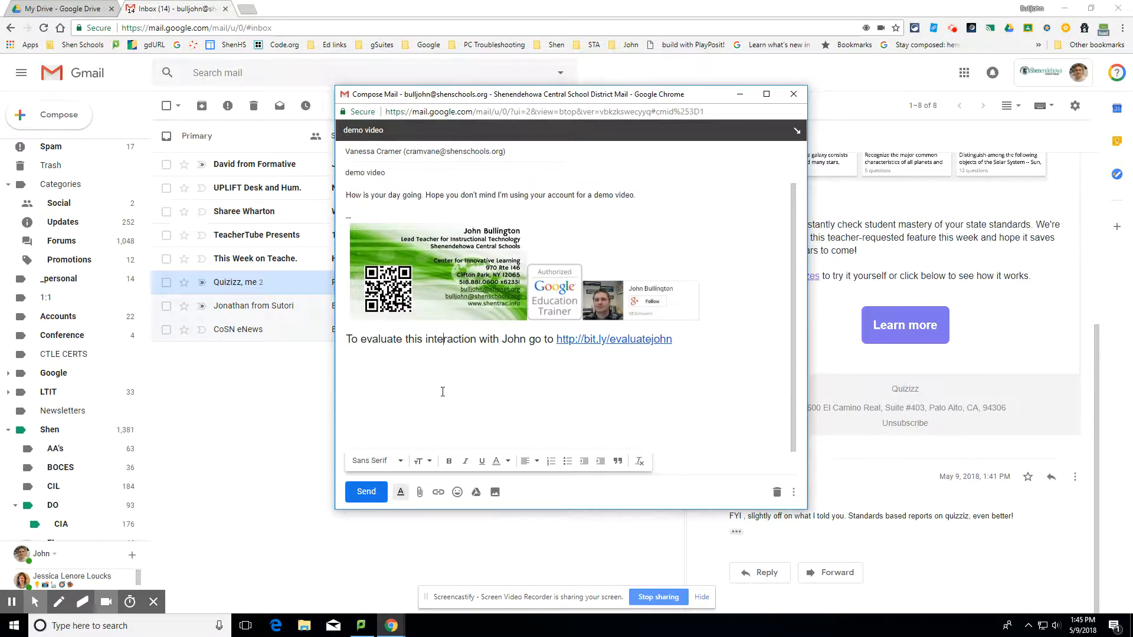
Open the emoji picker at the end of the body text, search for cat, and view the smiley category
drag(635, 196, 323, 181)
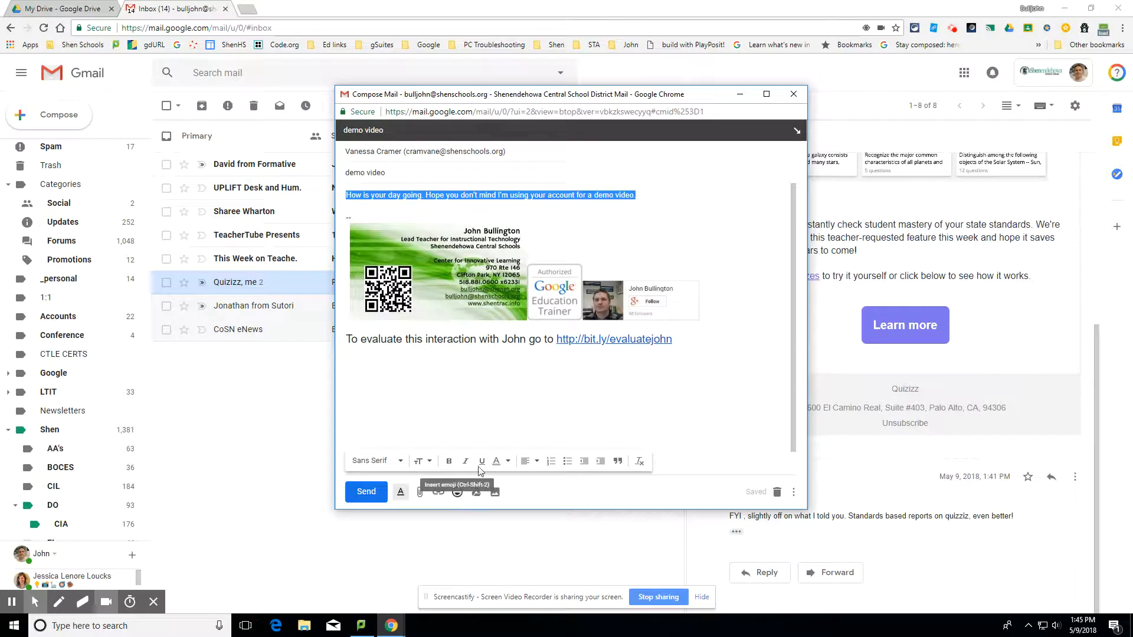
click(644, 194)
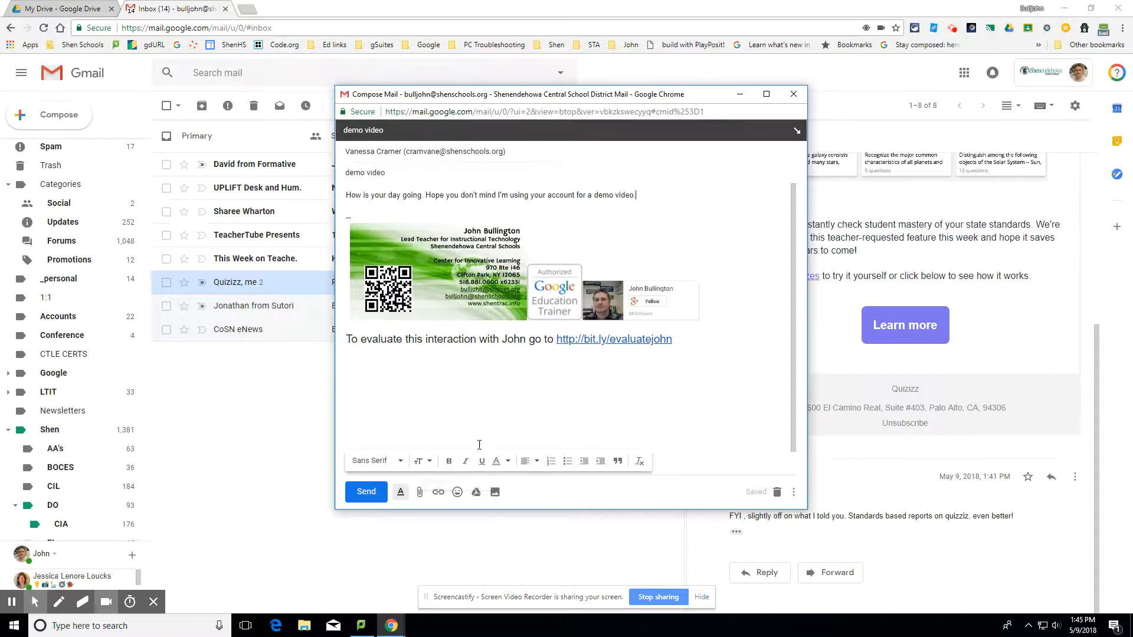
click(457, 492)
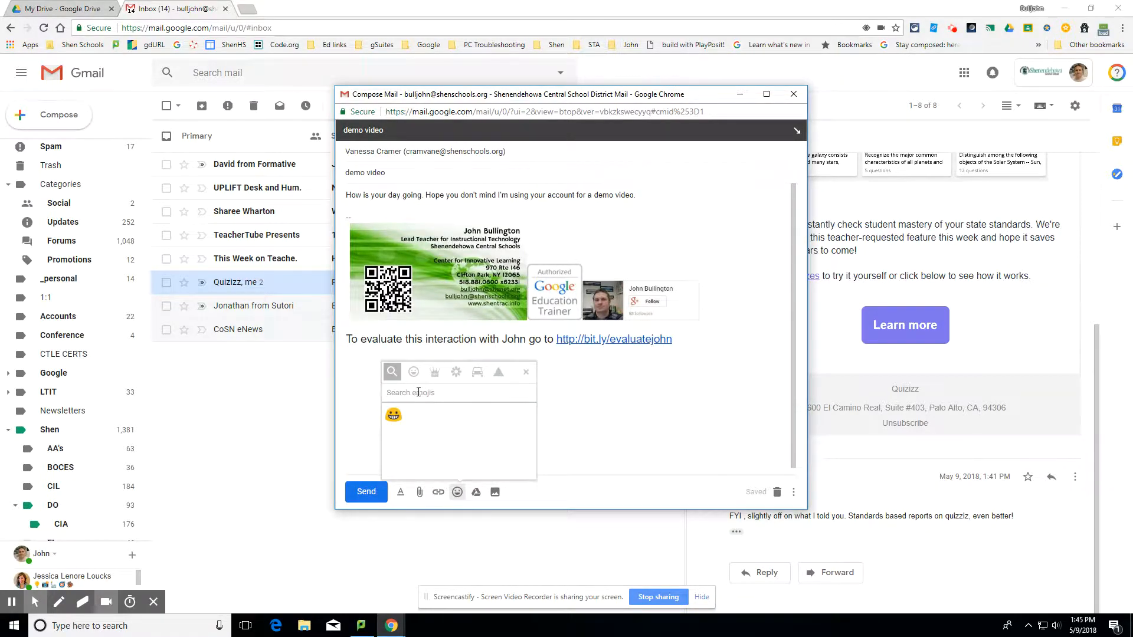
text(cat)
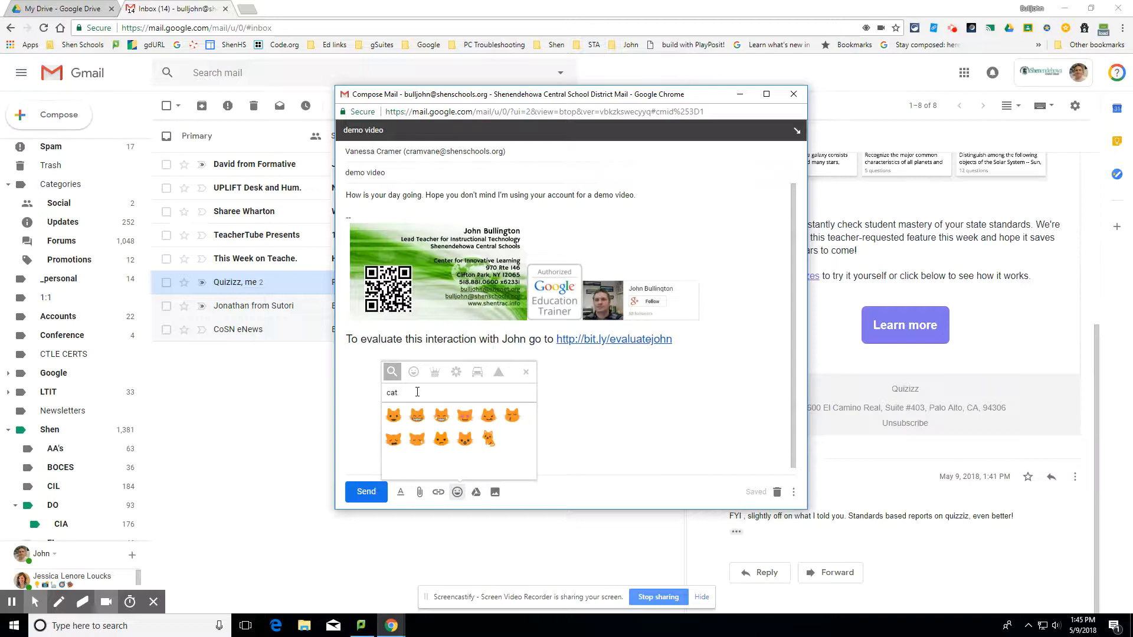
click(415, 373)
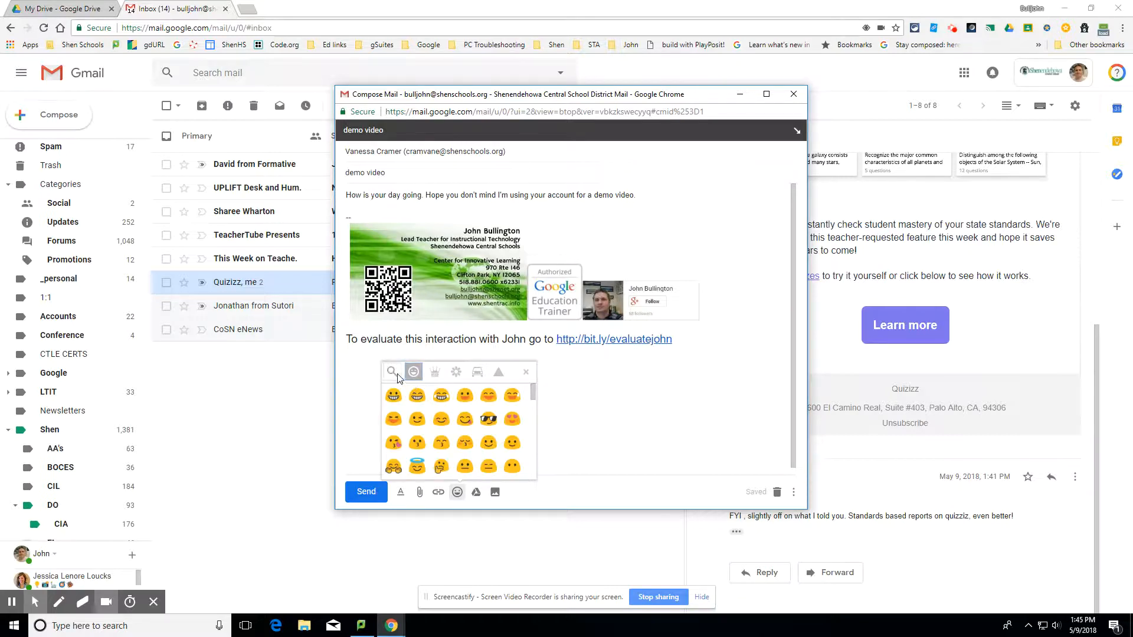
Search the emojis for "Vide" and insert the movie camera and videocassette emojis after the body text, followed by a new line
click(394, 374)
drag(408, 392, 370, 399)
text(Videios)
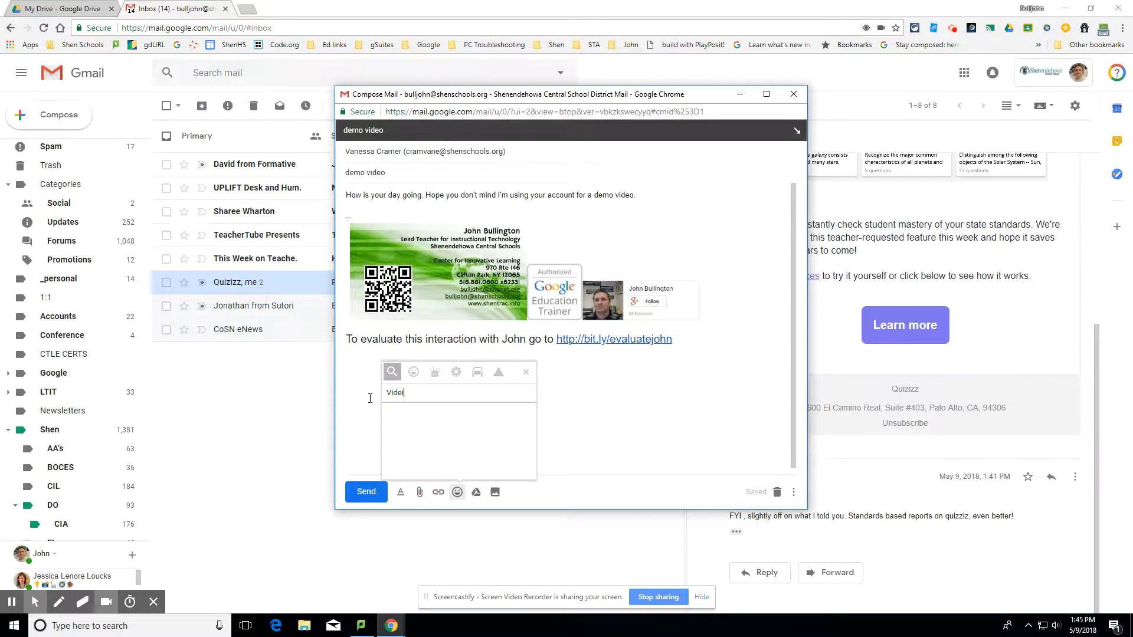
key(BackSpace)
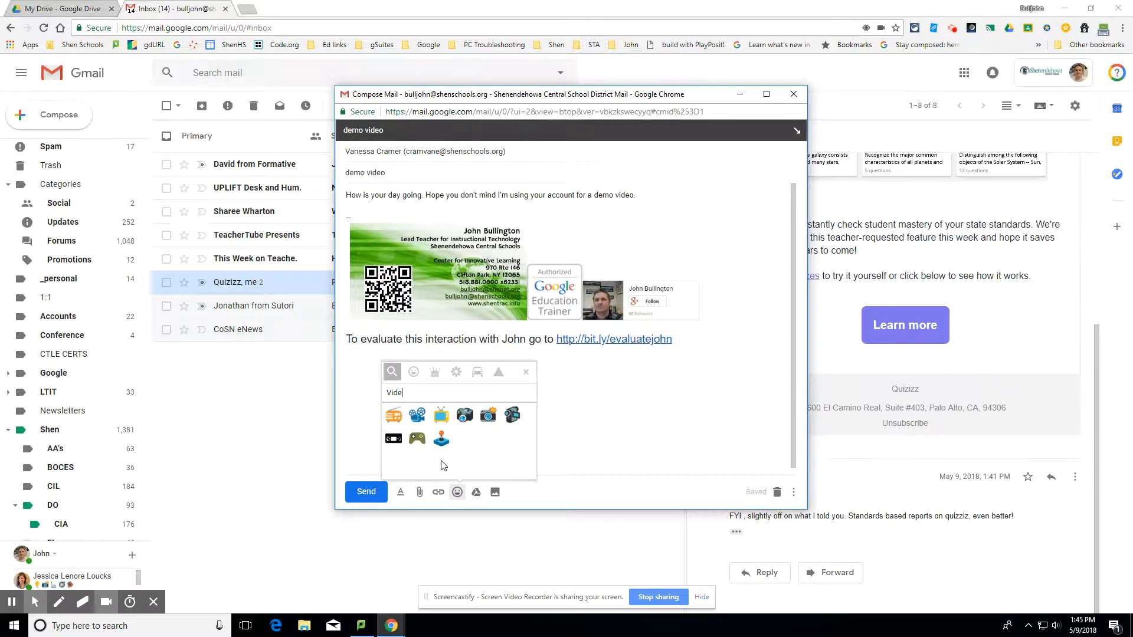
click(417, 415)
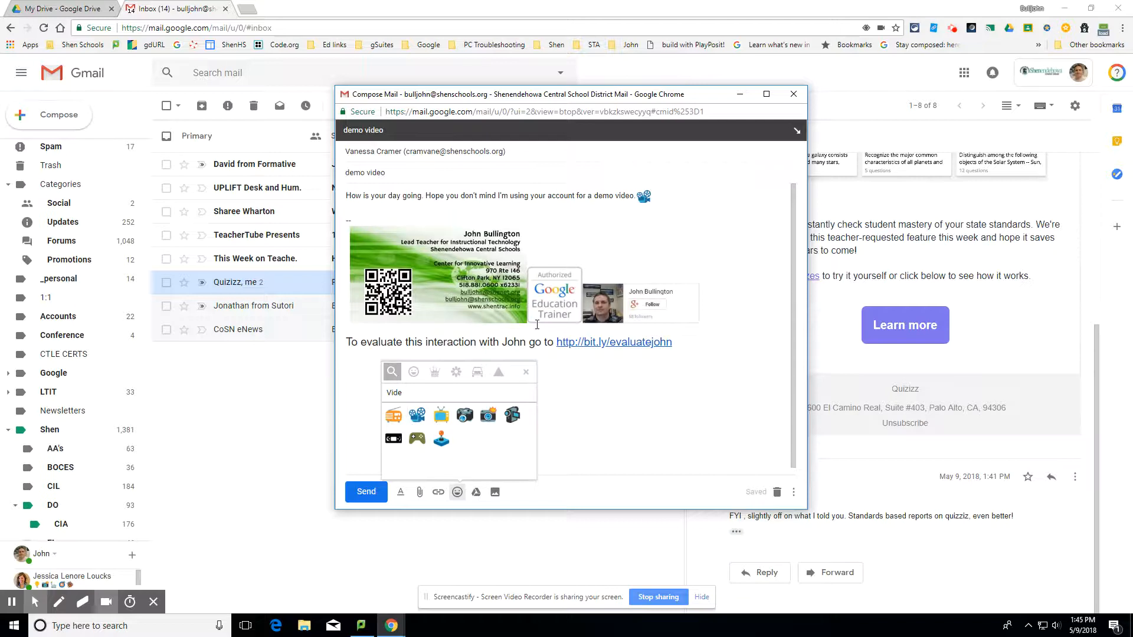
click(394, 439)
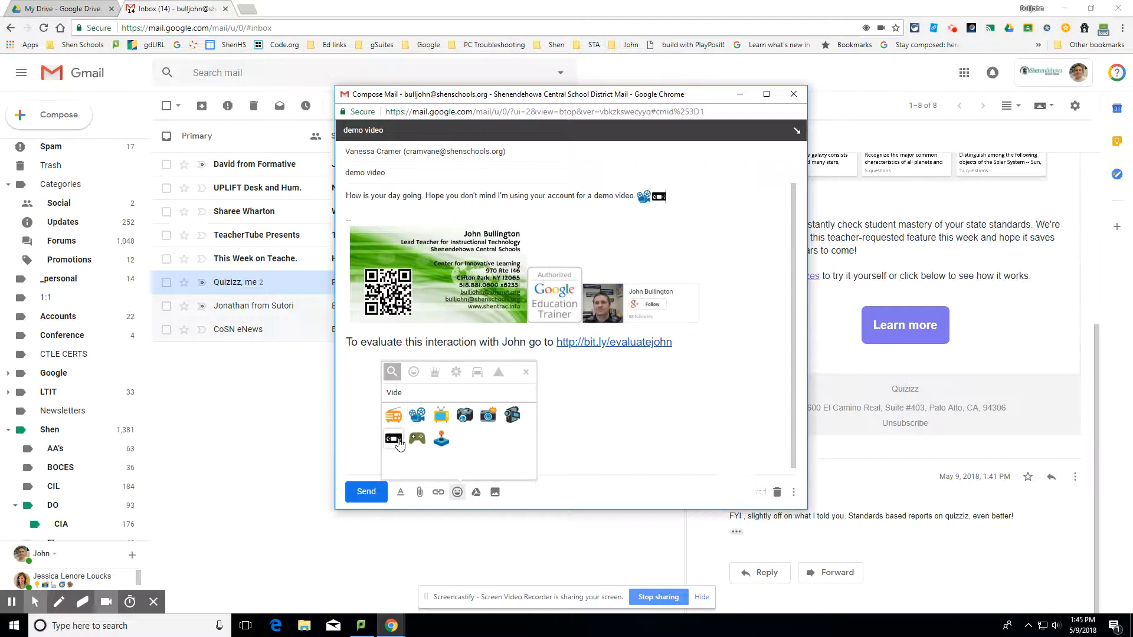
click(591, 456)
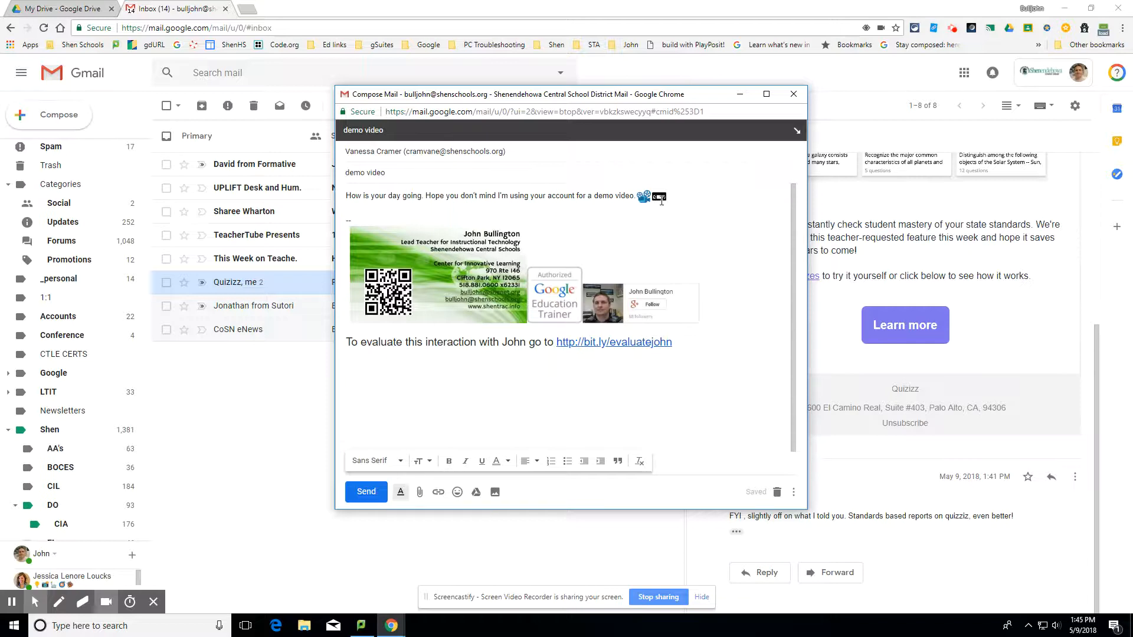
key(Return)
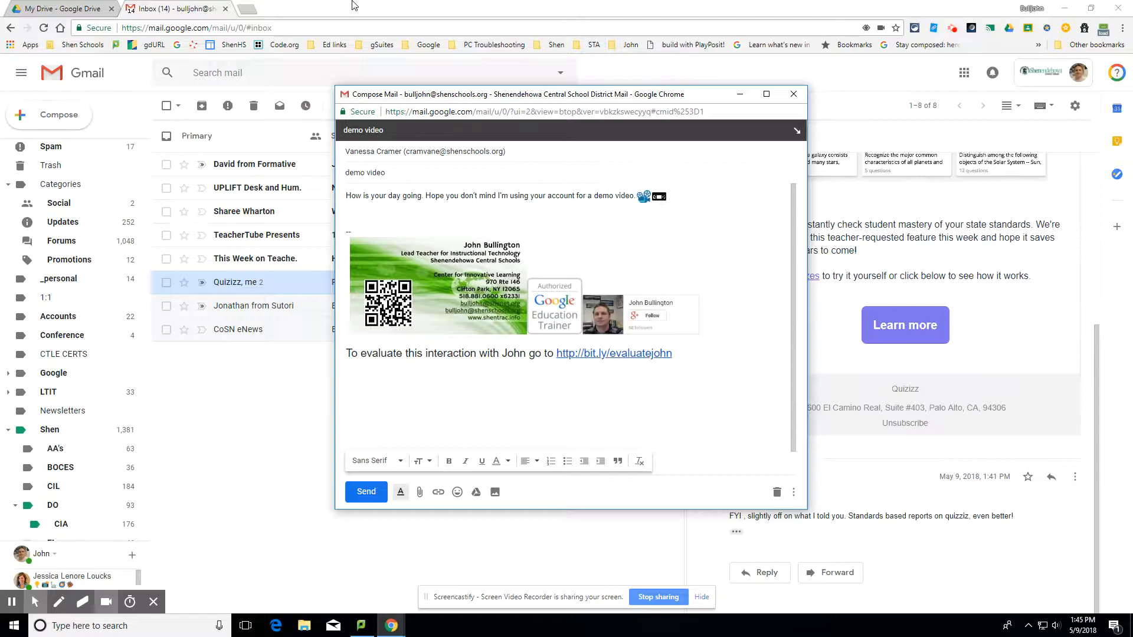
click(248, 12)
key(ctrl+t)
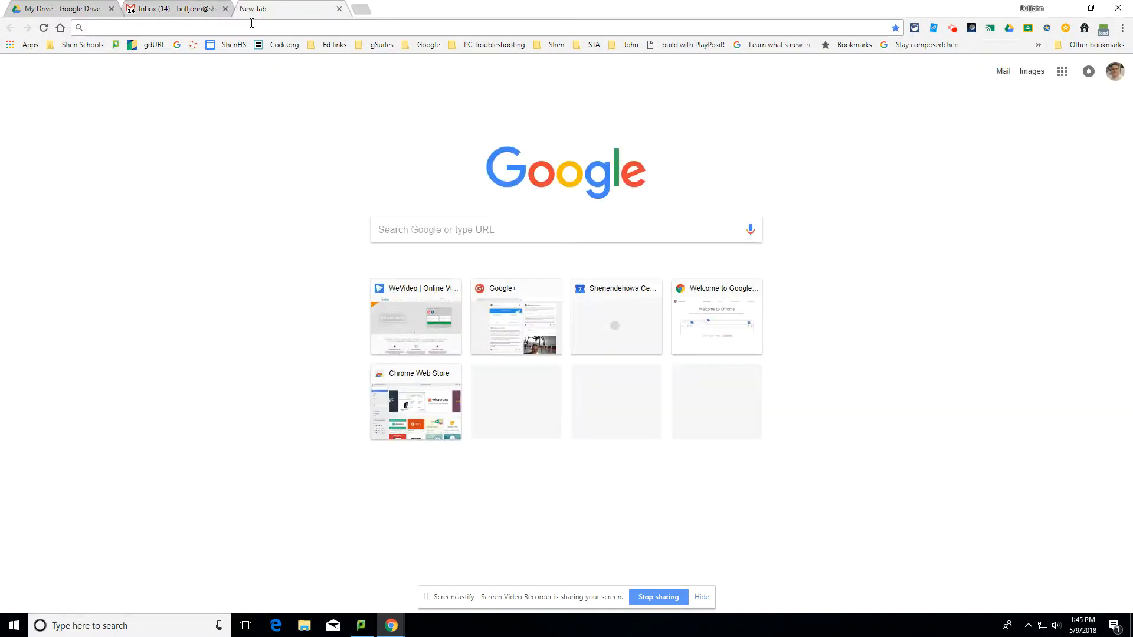
text(Www.youtube)
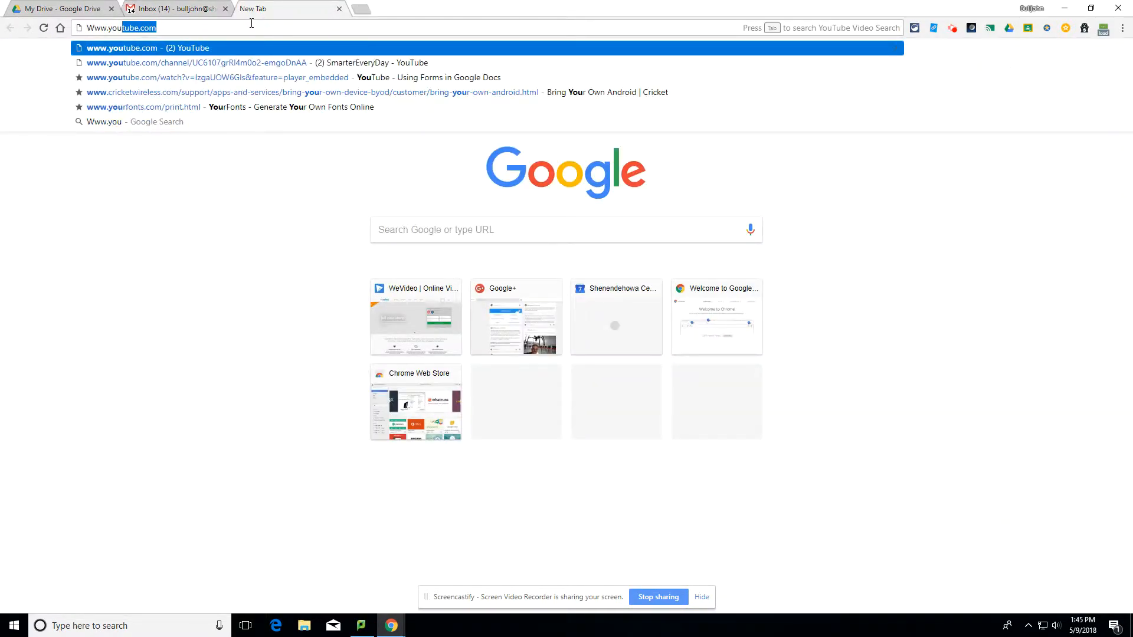
text(.com)
key(Return)
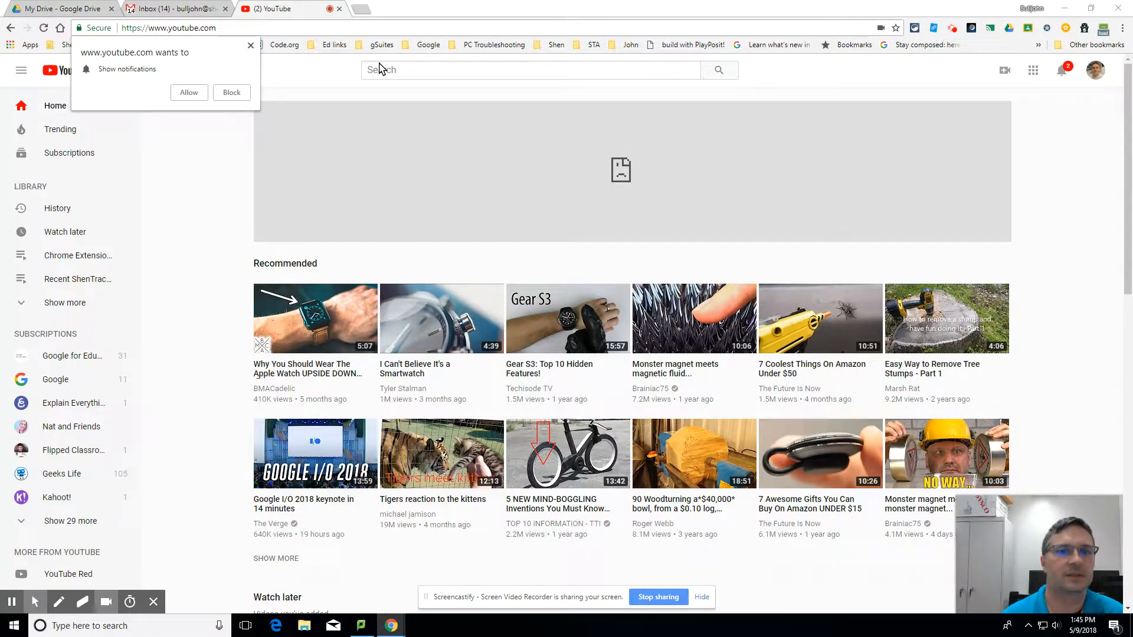
click(250, 46)
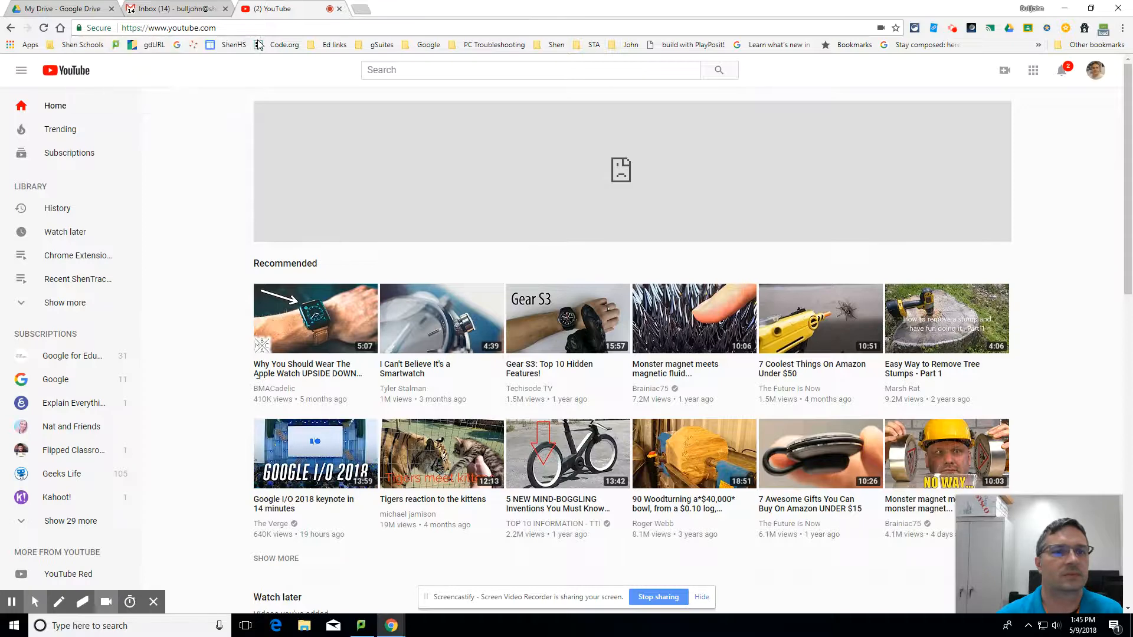
Search YouTube for "what is a vcr" and open the video "KIDS REACT TO VCR/VHS"
click(373, 69)
text(w)
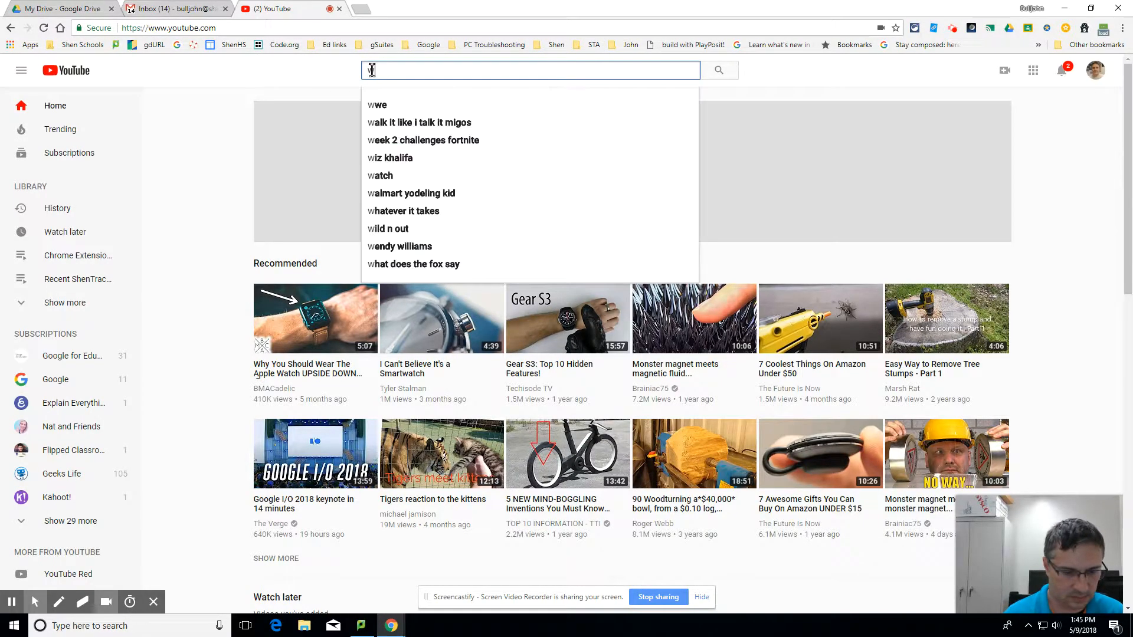
text(hat is a vcr)
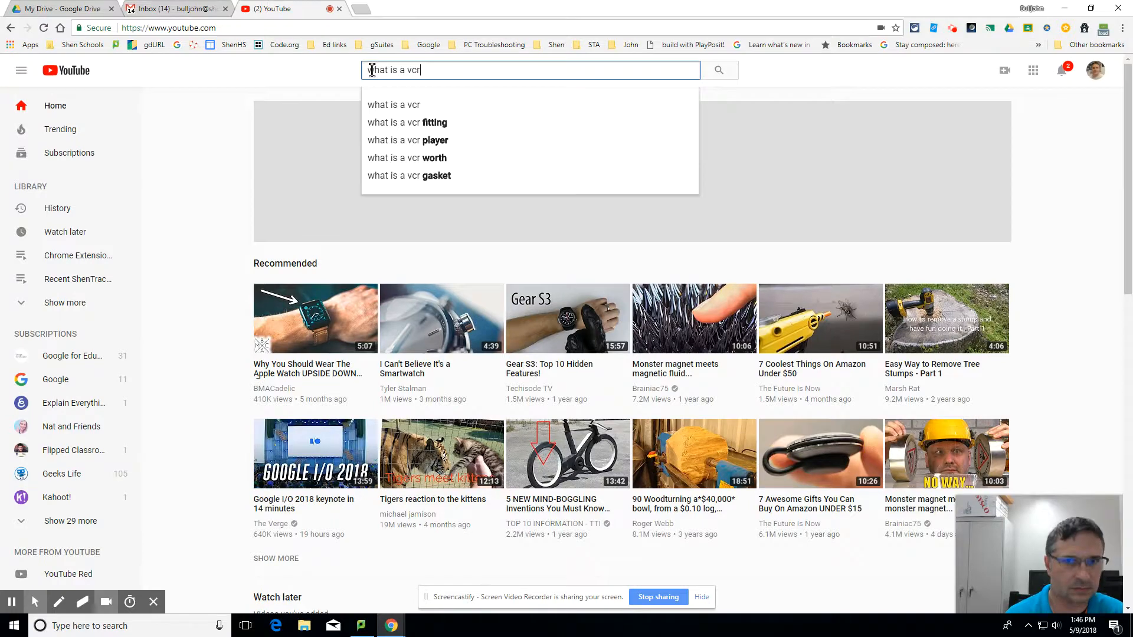
key(Return)
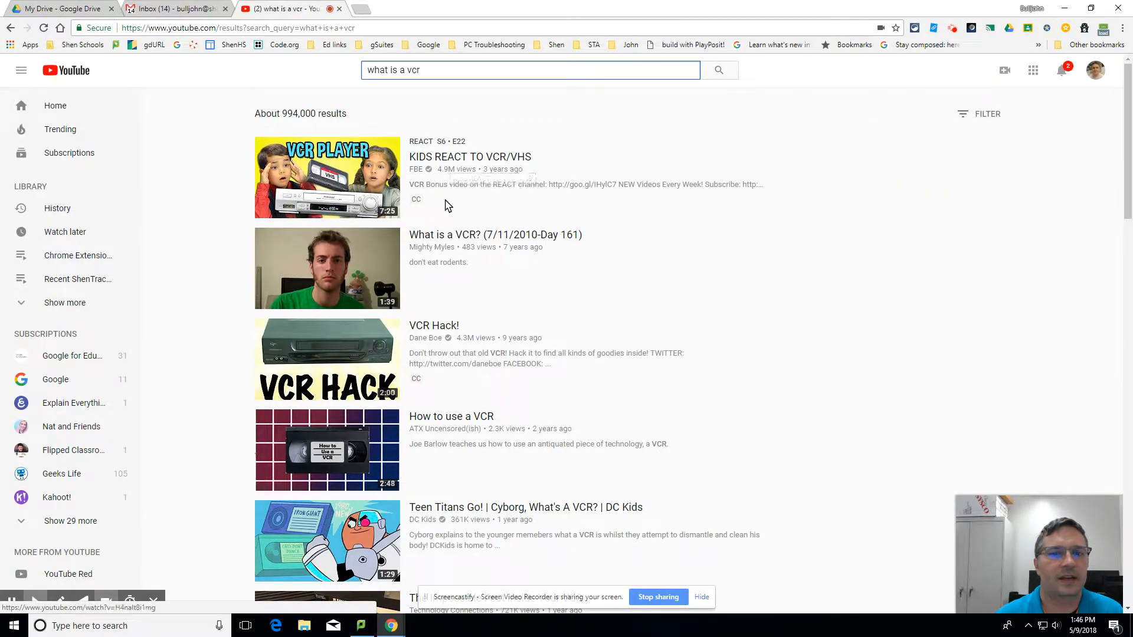
click(451, 158)
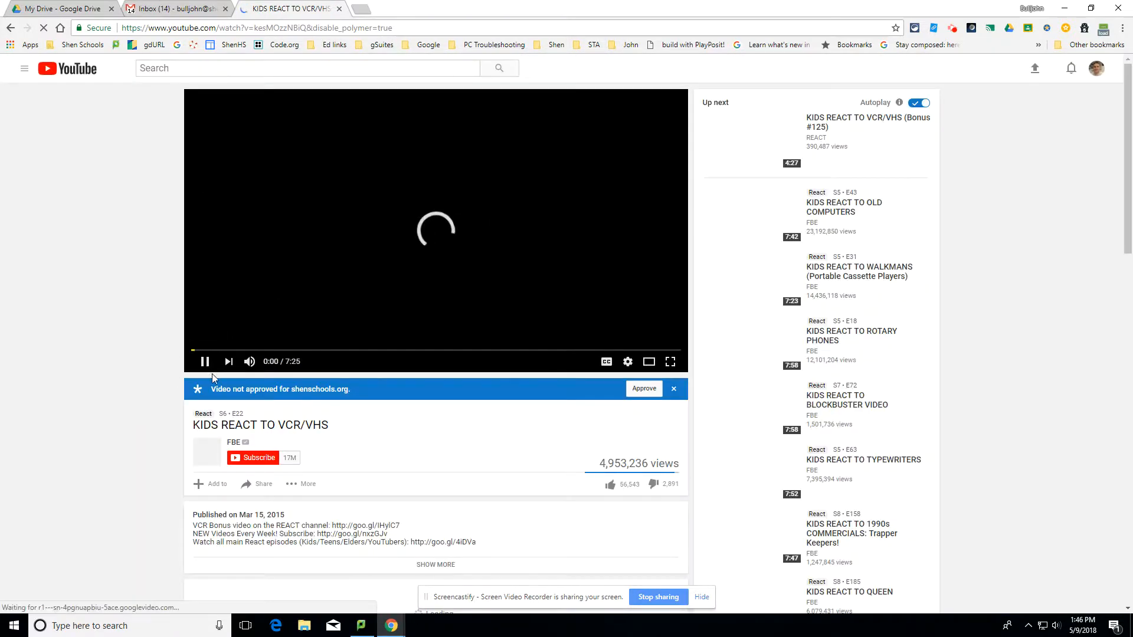
Copy the video page's full web address and return to the Gmail inbox
click(312, 28)
right_click(313, 28)
click(336, 71)
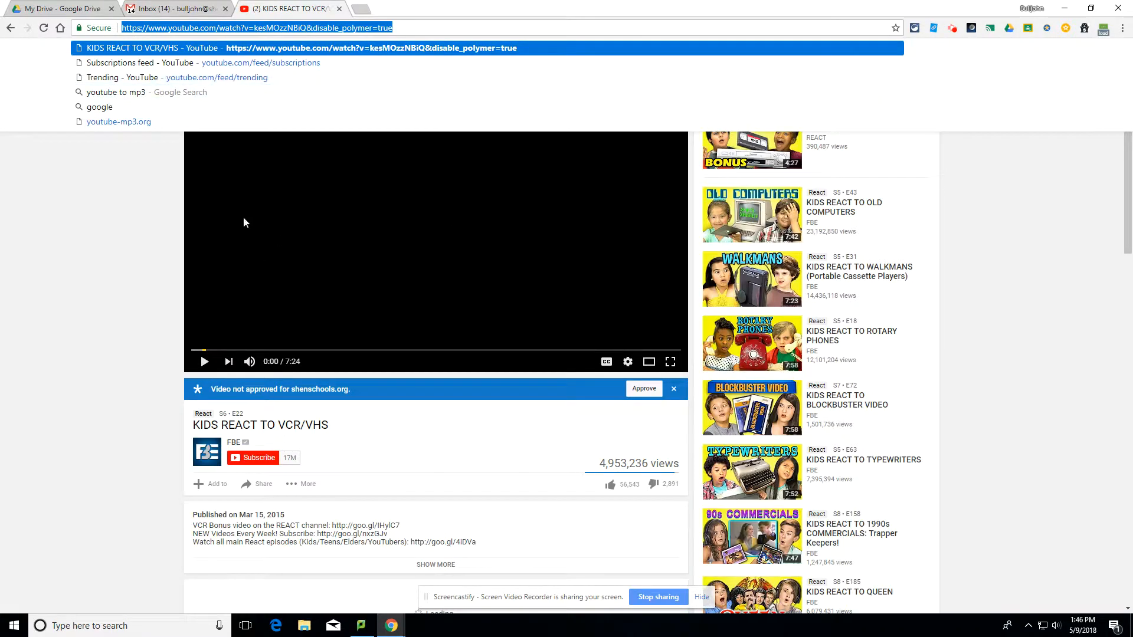
click(177, 8)
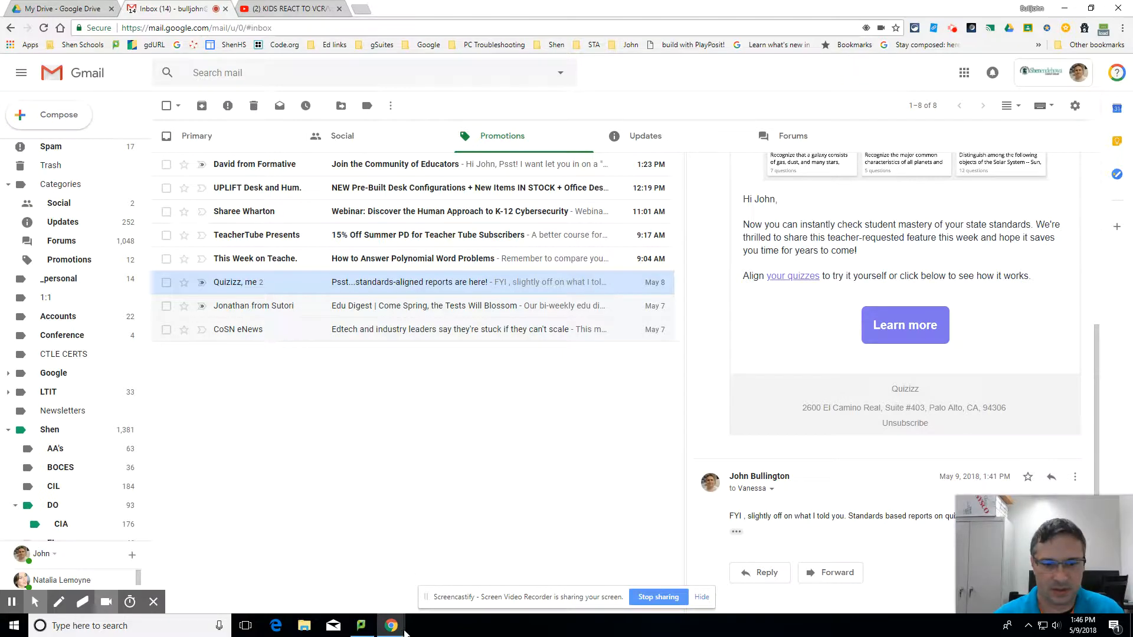
Paste the video address on the line below the body text in the compose window and turn it into a link
mouse_move(391, 625)
click(534, 582)
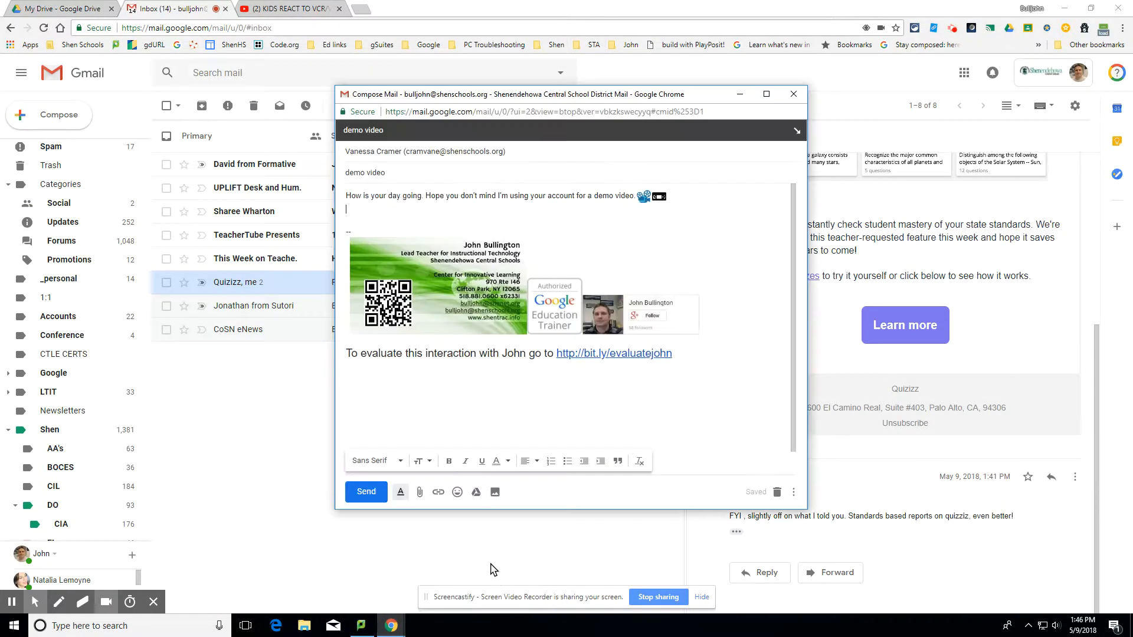
key(ctrl+v)
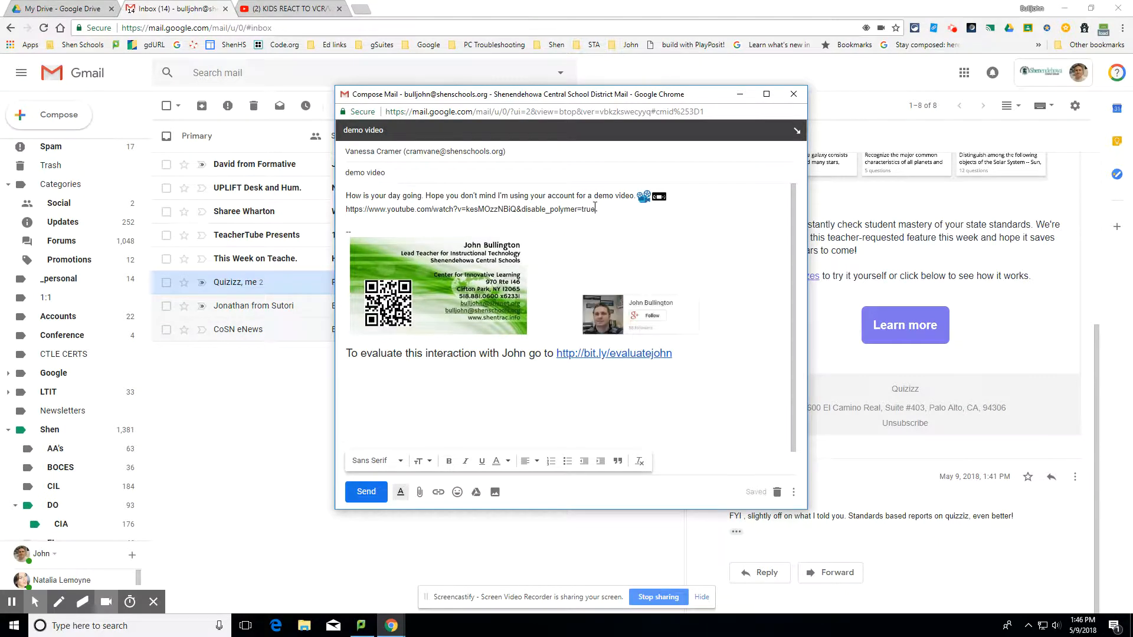
drag(601, 212, 297, 214)
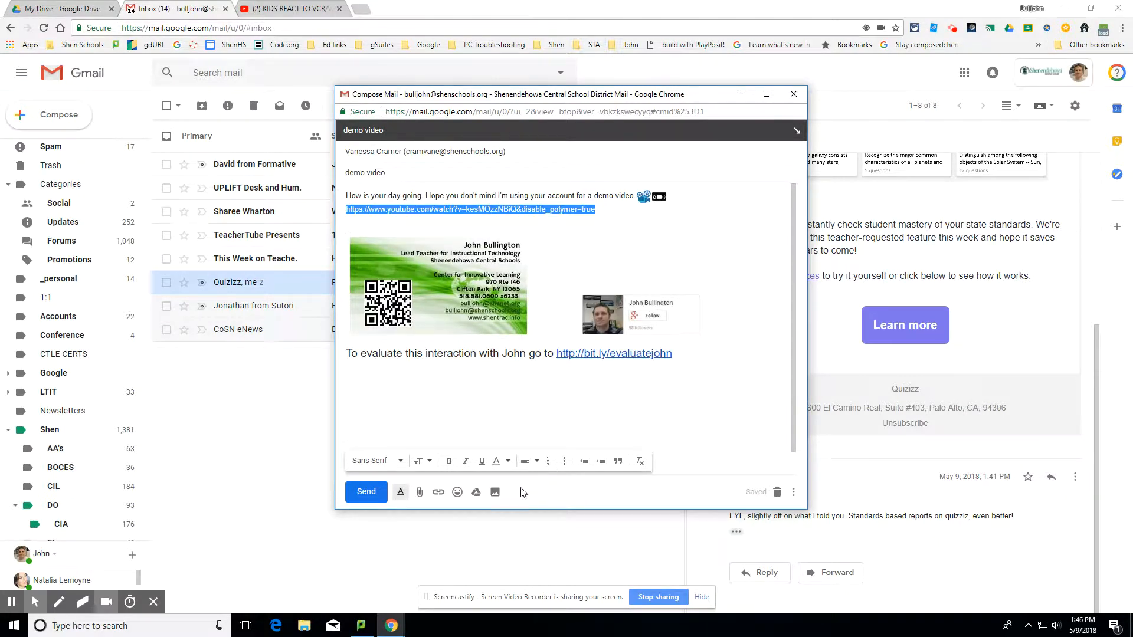
click(438, 500)
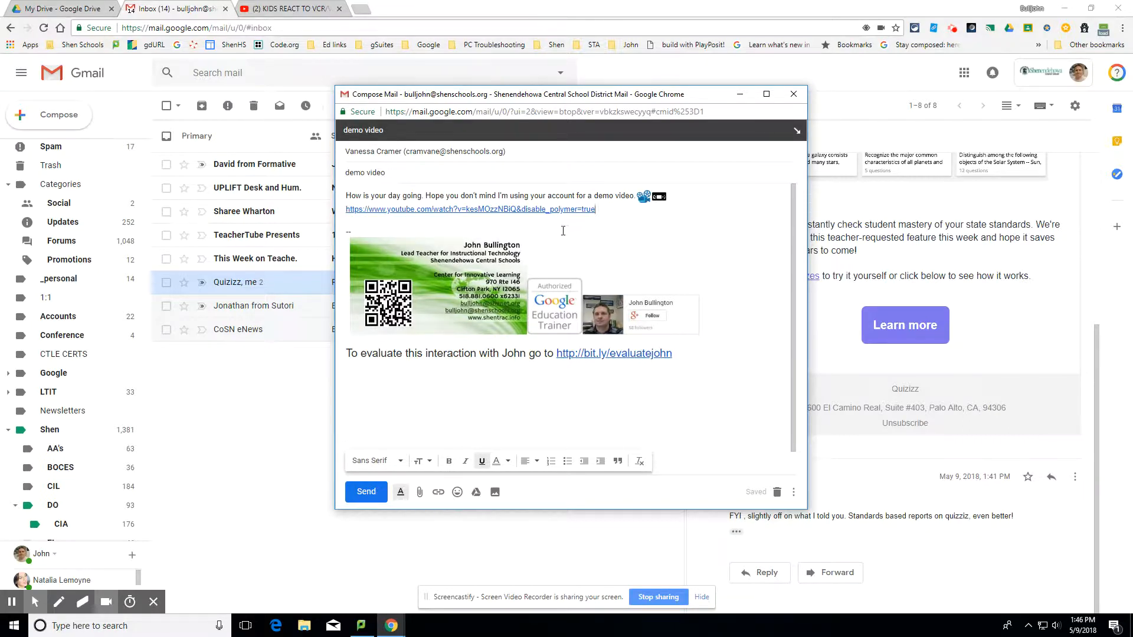
Add the text "Video for you" below the pasted address and link it to the copied YouTube address
key(Return)
key(Return)
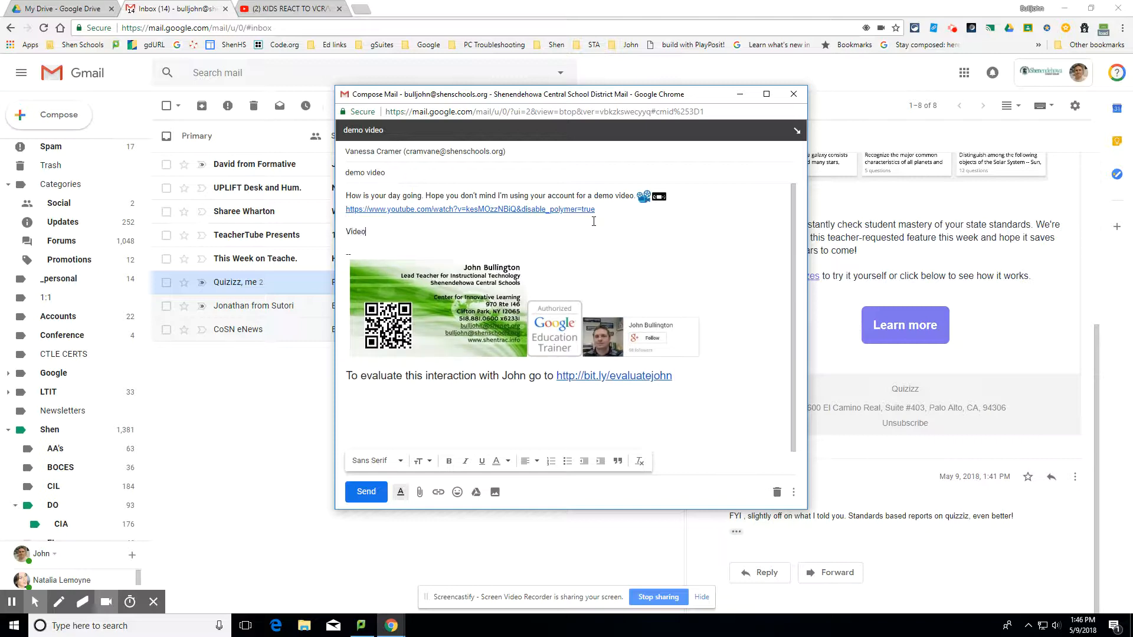
text(Video for you)
drag(400, 229, 345, 232)
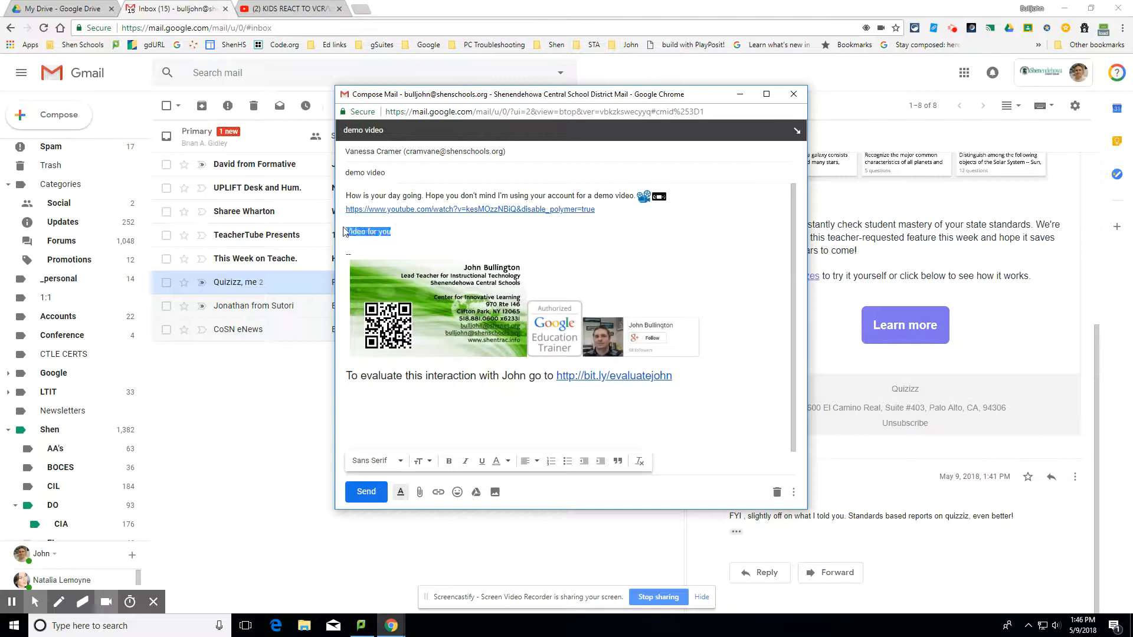
click(438, 492)
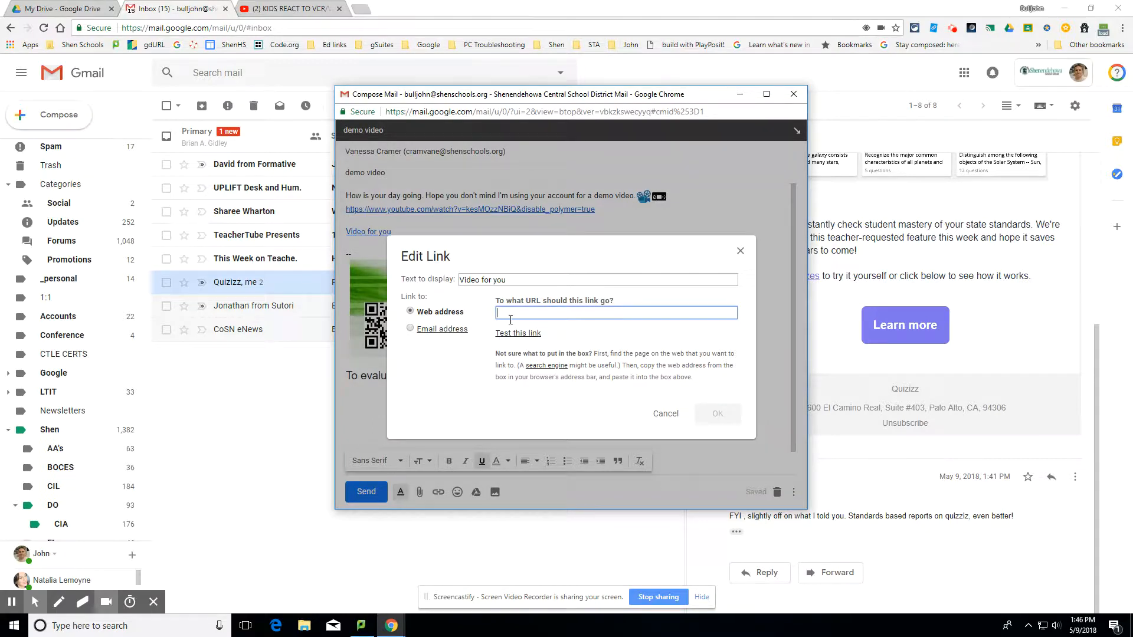
key(ctrl+v)
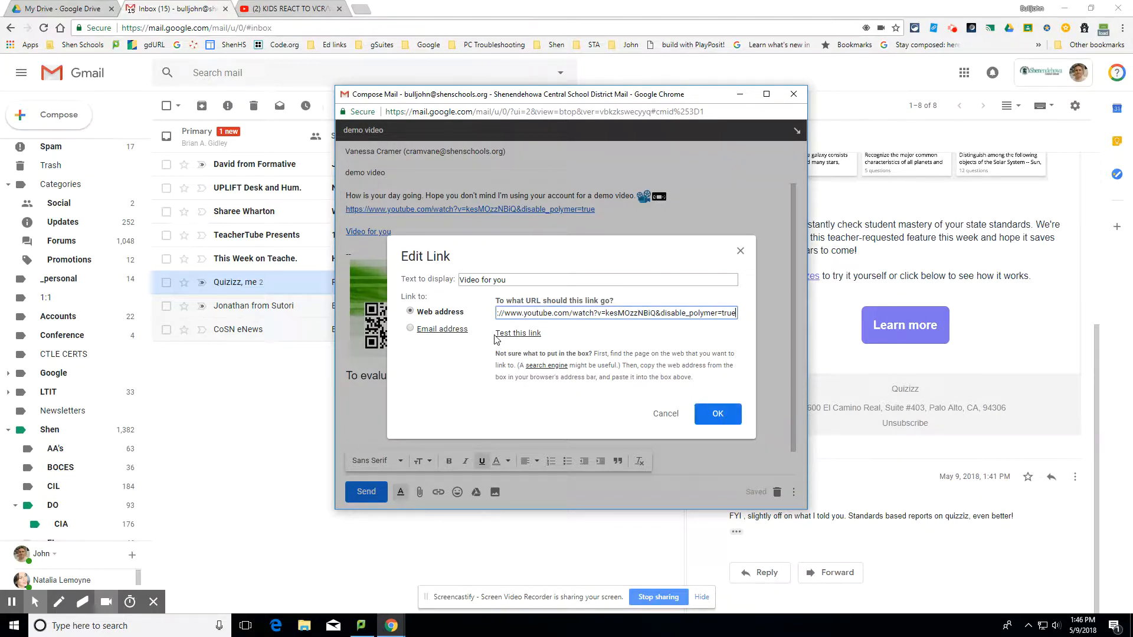
click(721, 413)
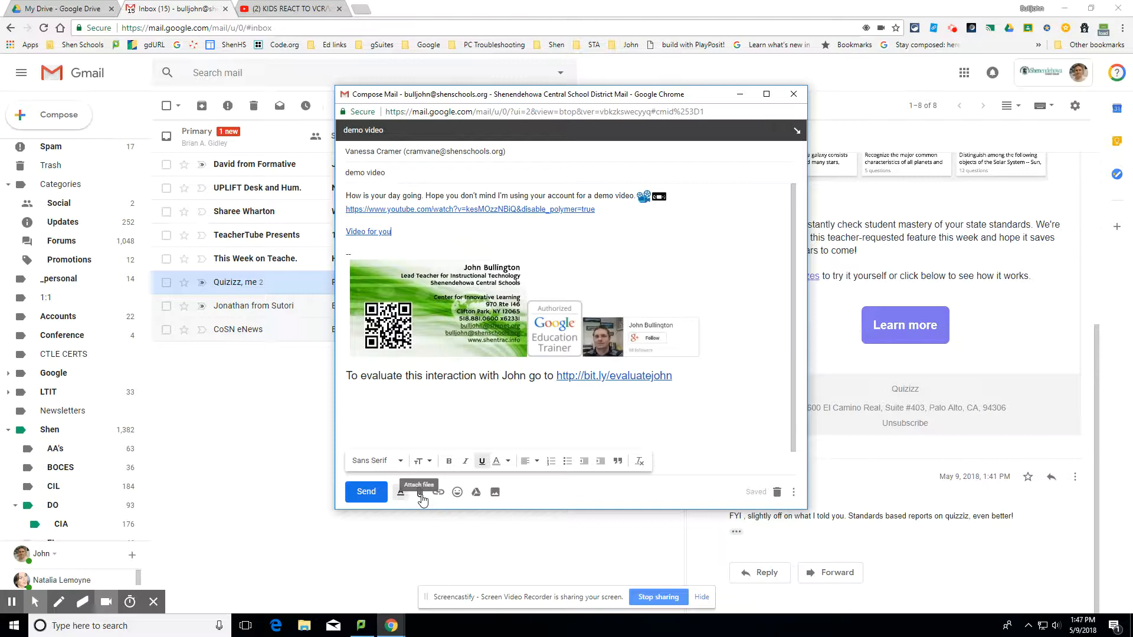
Add two new lines below the "Video for you" link, and view the file attachment chooser without attaching anything
key(Return)
key(Return)
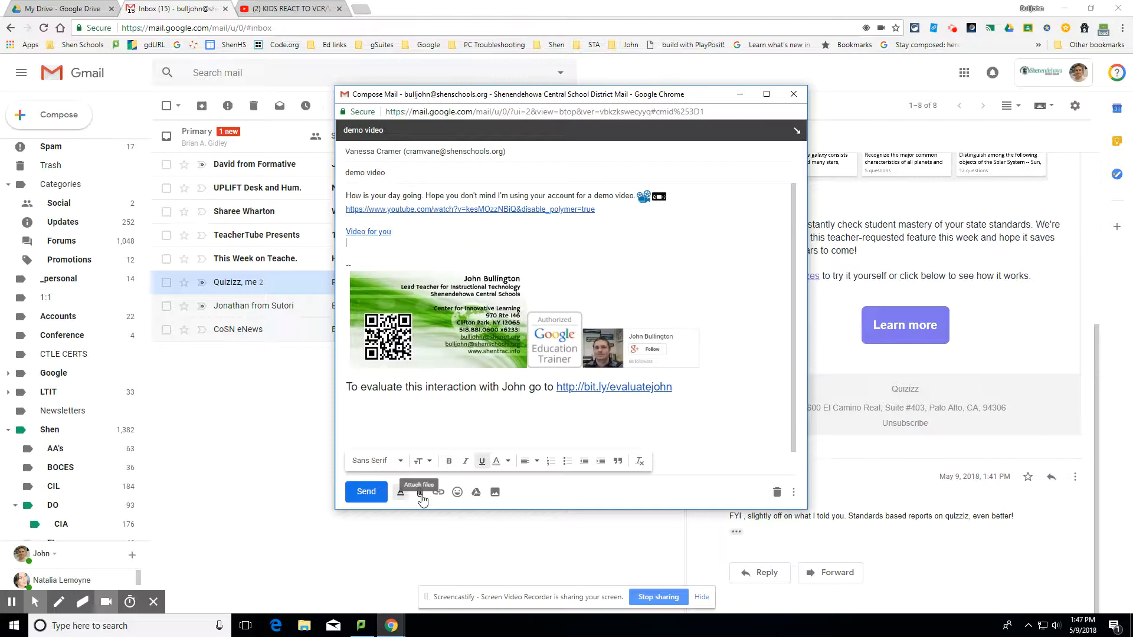
click(421, 492)
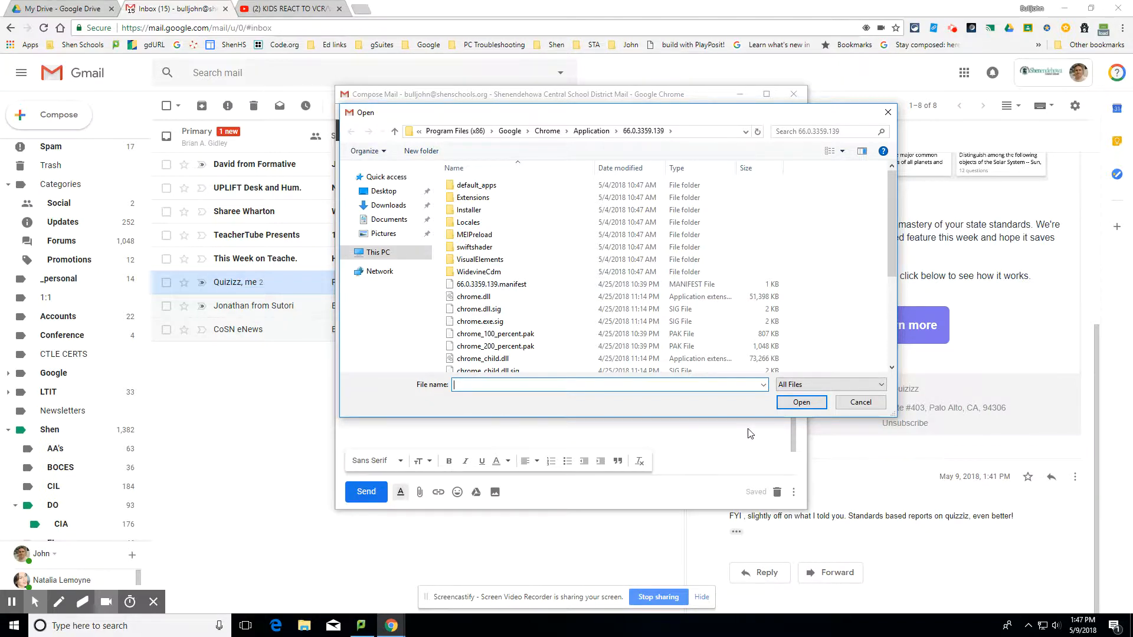
click(863, 407)
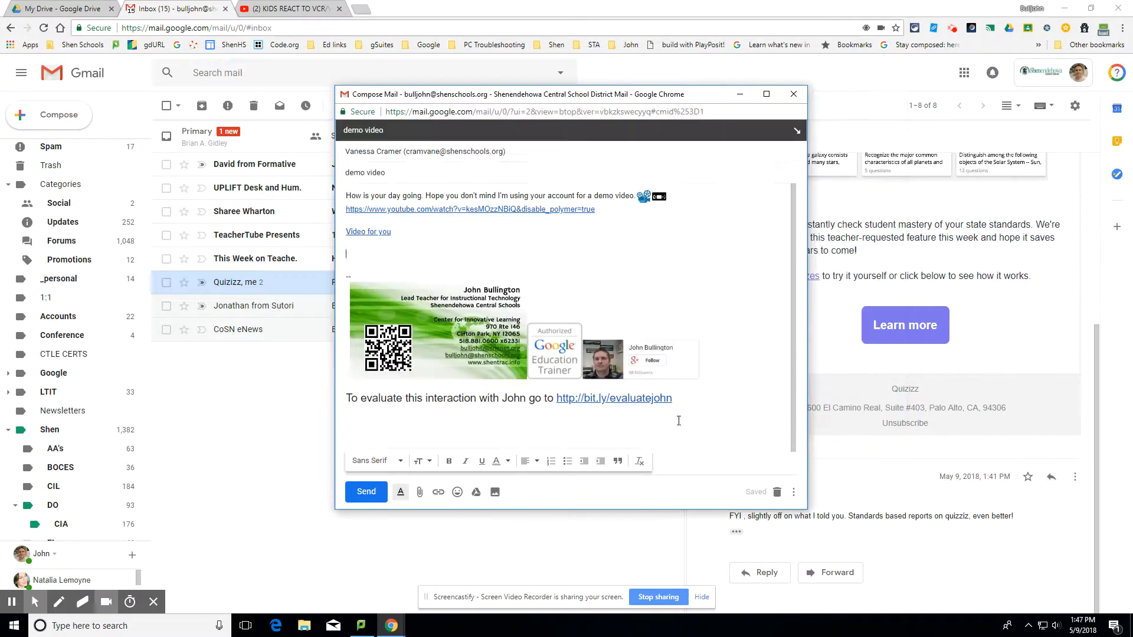
Insert "EquatIO(Math) 5.25.17" from the TopTips! folder of the ShenTrac team drive as a Drive link
click(475, 493)
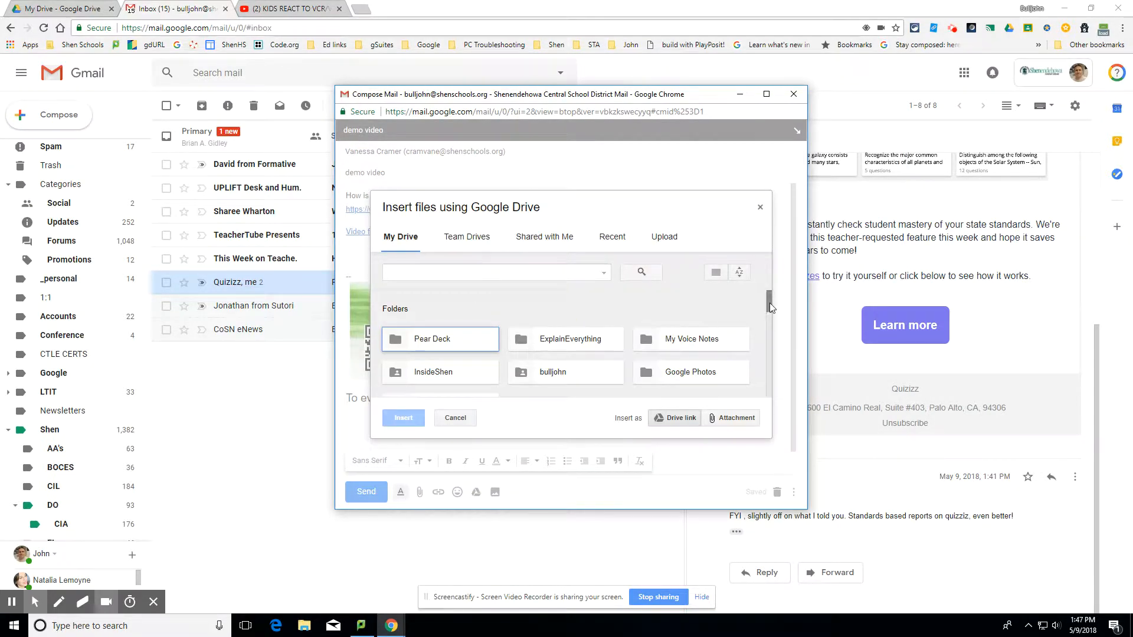
click(467, 239)
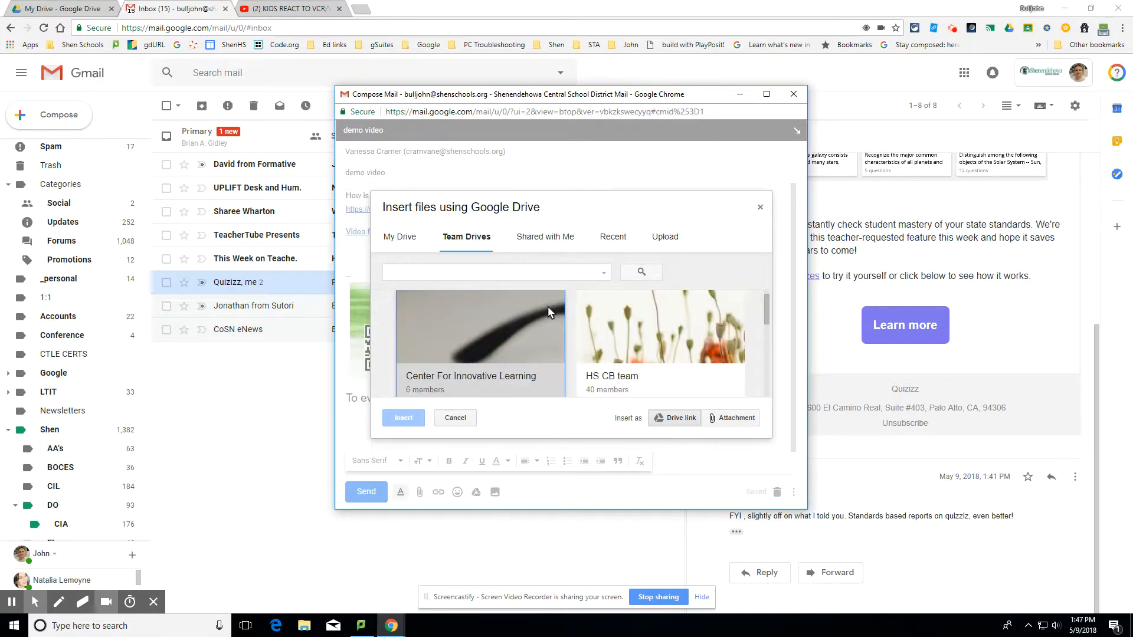
drag(768, 305, 766, 385)
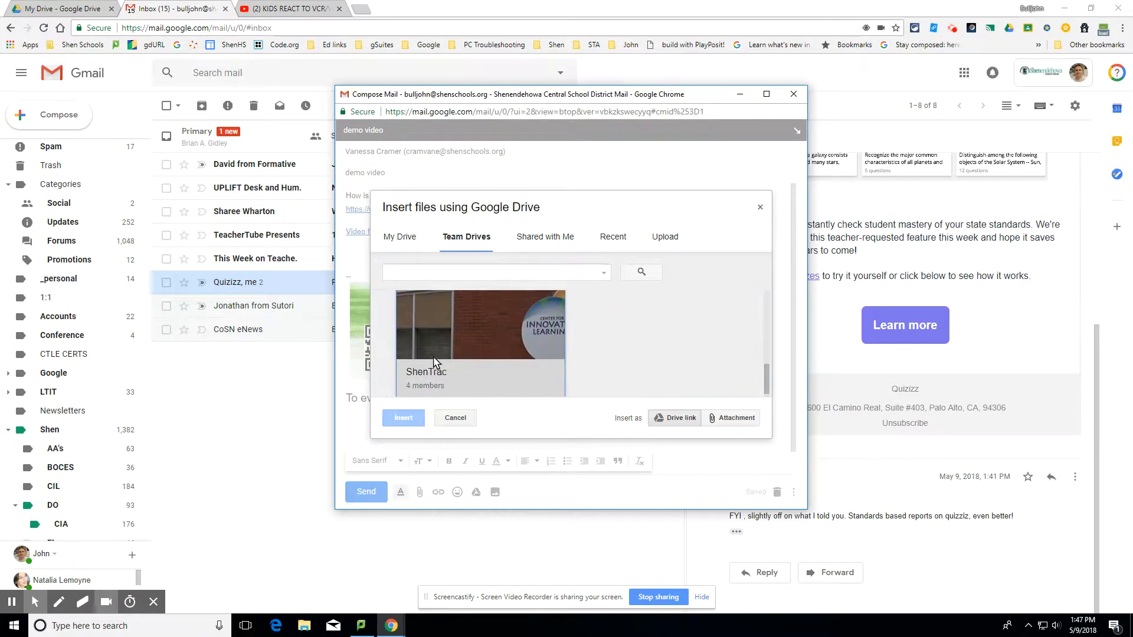
click(427, 377)
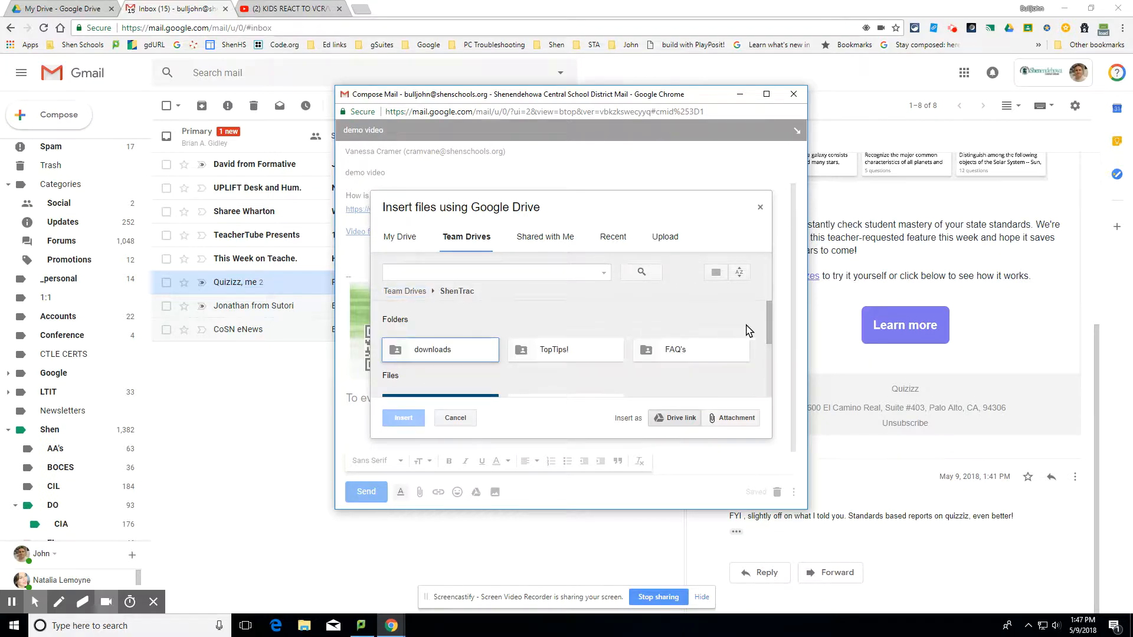
click(568, 350)
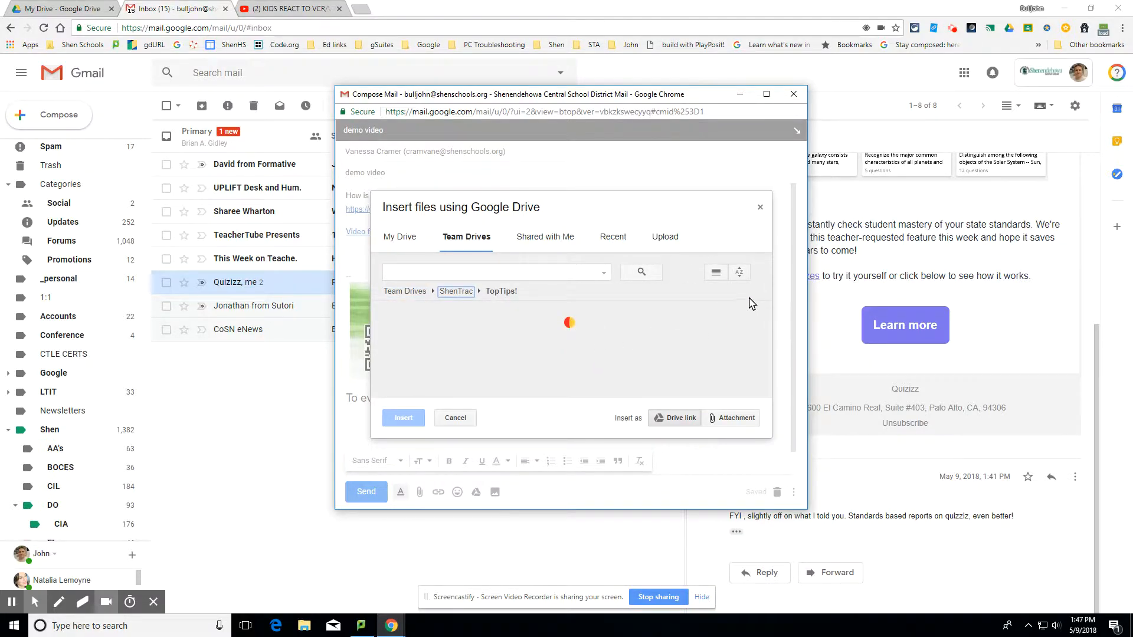
drag(767, 314, 765, 363)
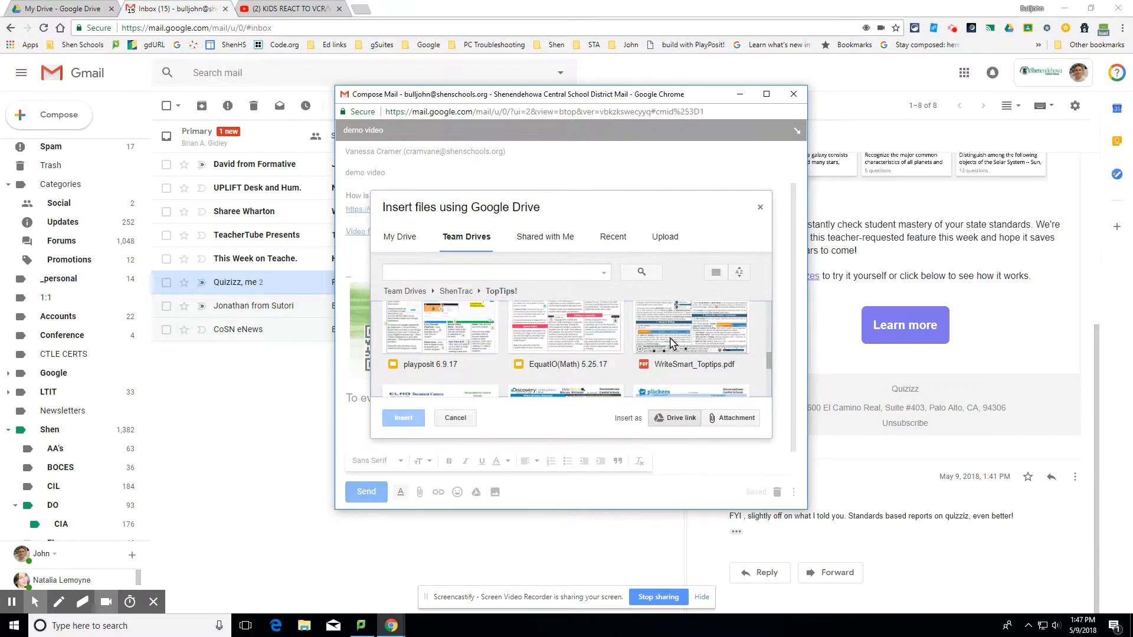
click(617, 367)
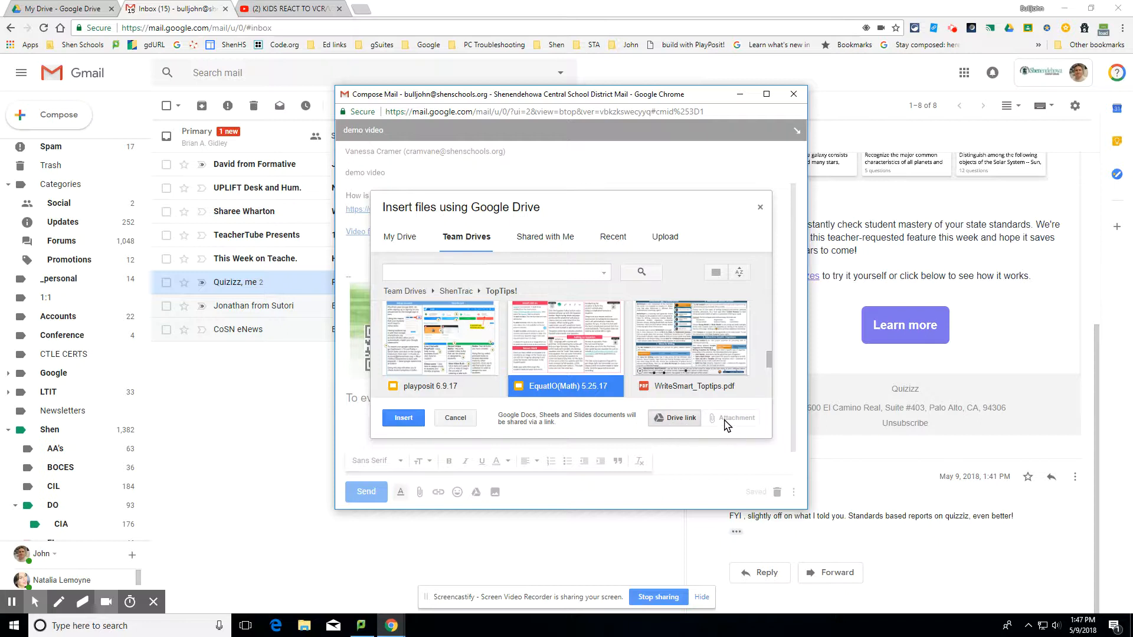
click(403, 419)
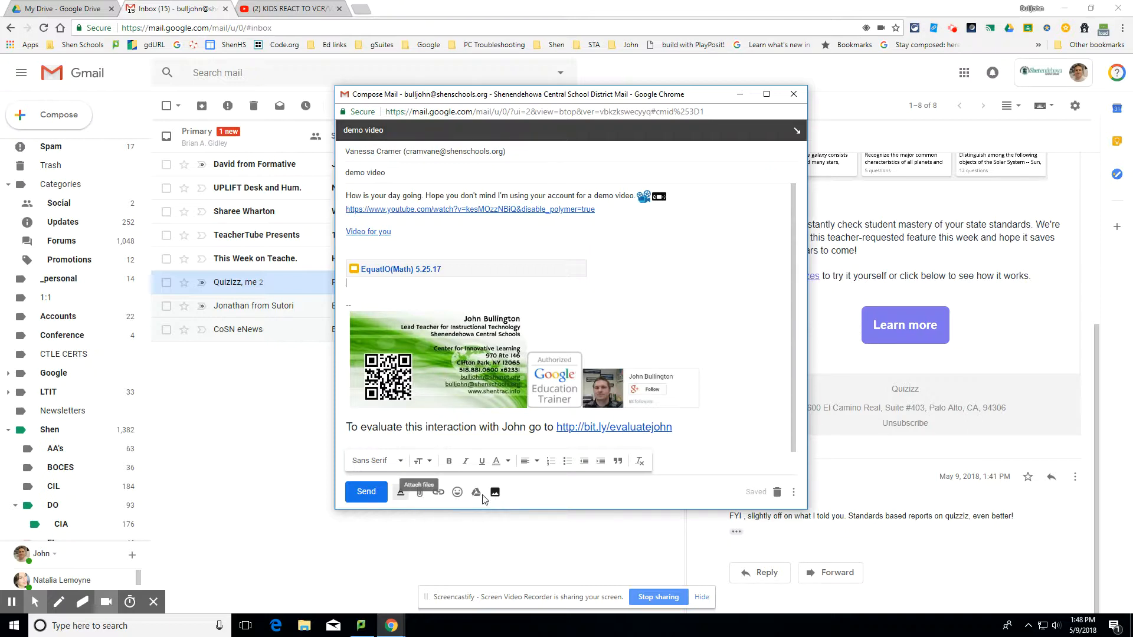
Hide and restore the message's formatting options, and view the additional compose options such as Canned responses
click(401, 496)
click(401, 496)
click(401, 495)
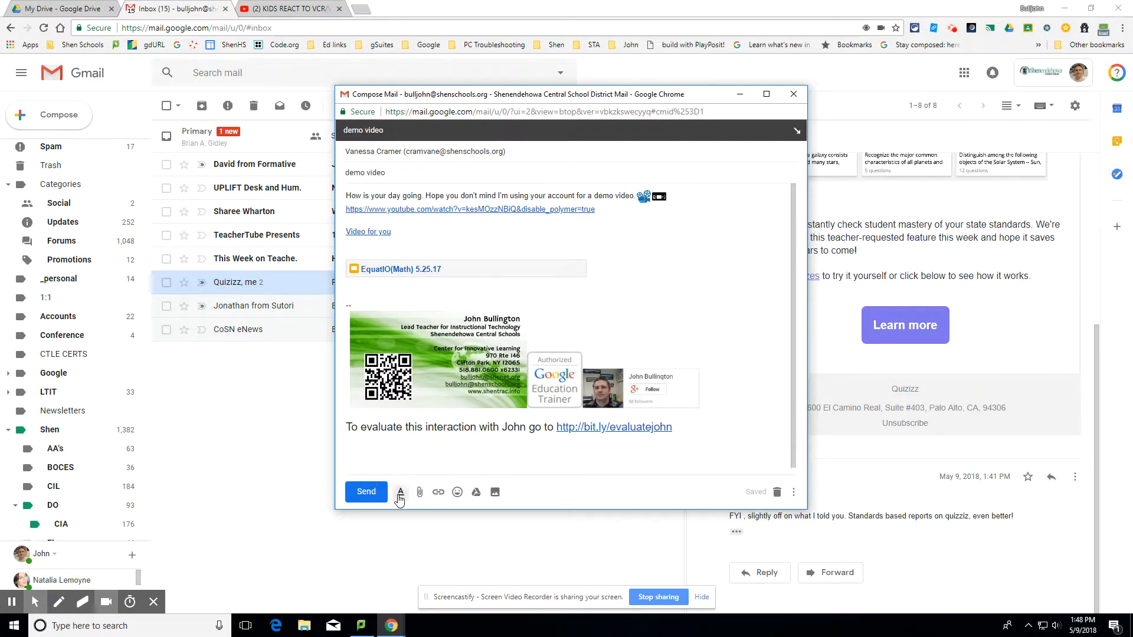
click(400, 494)
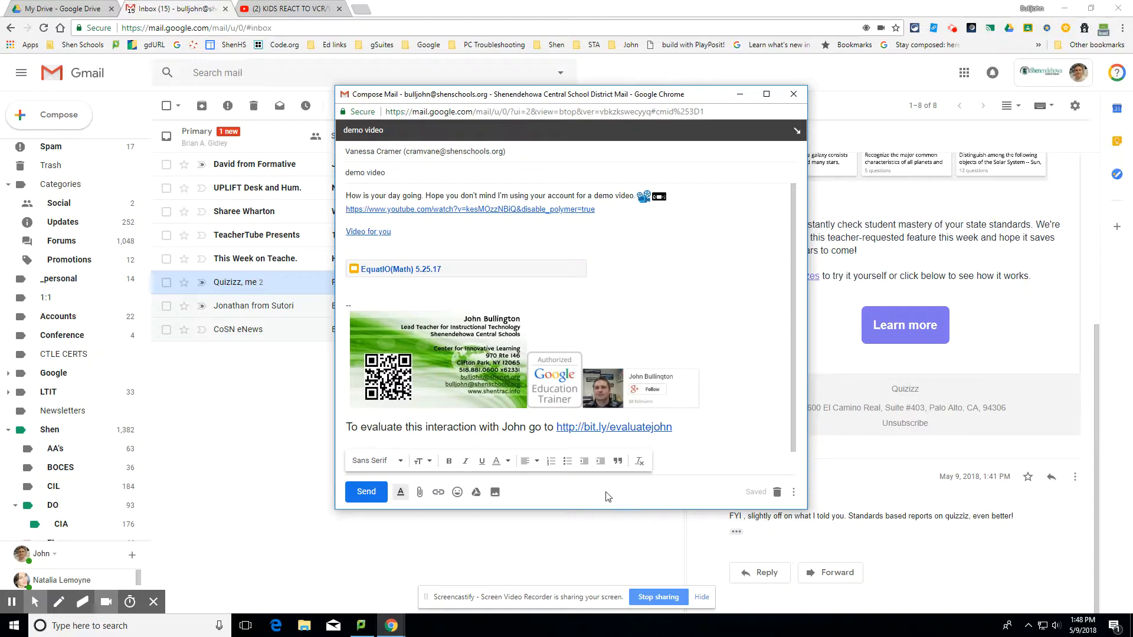
click(793, 493)
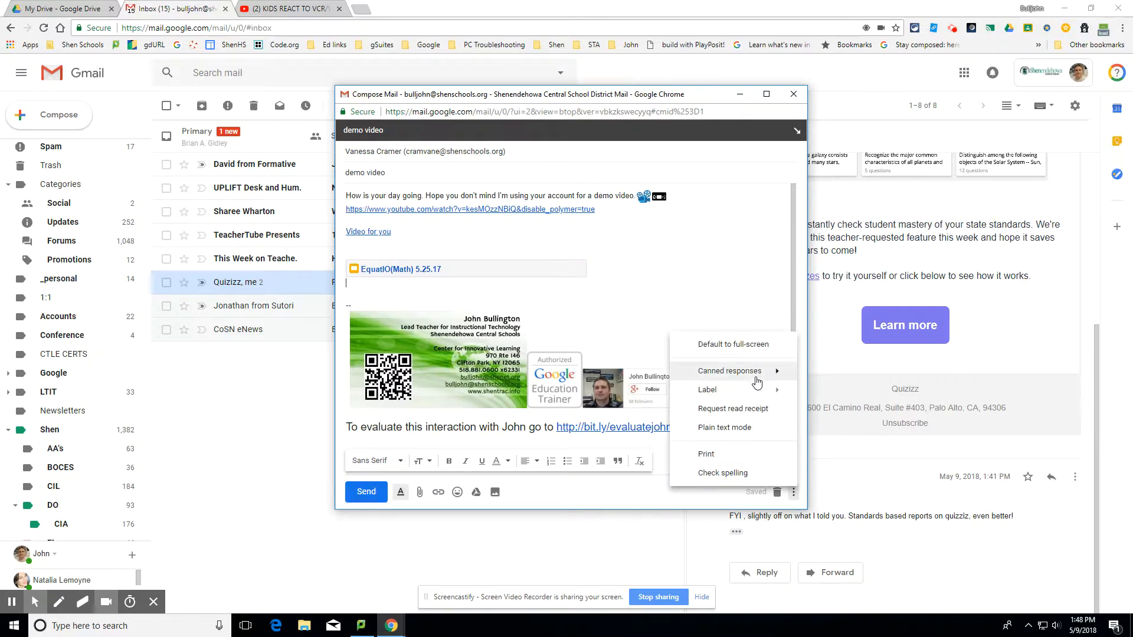
mouse_move(758, 380)
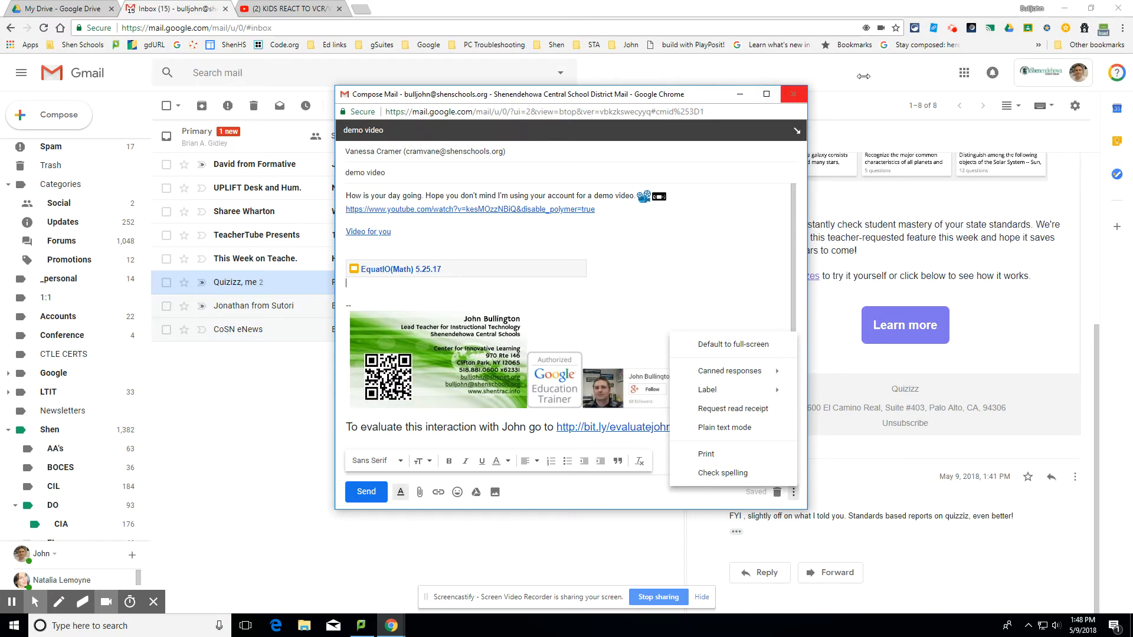
click(952, 28)
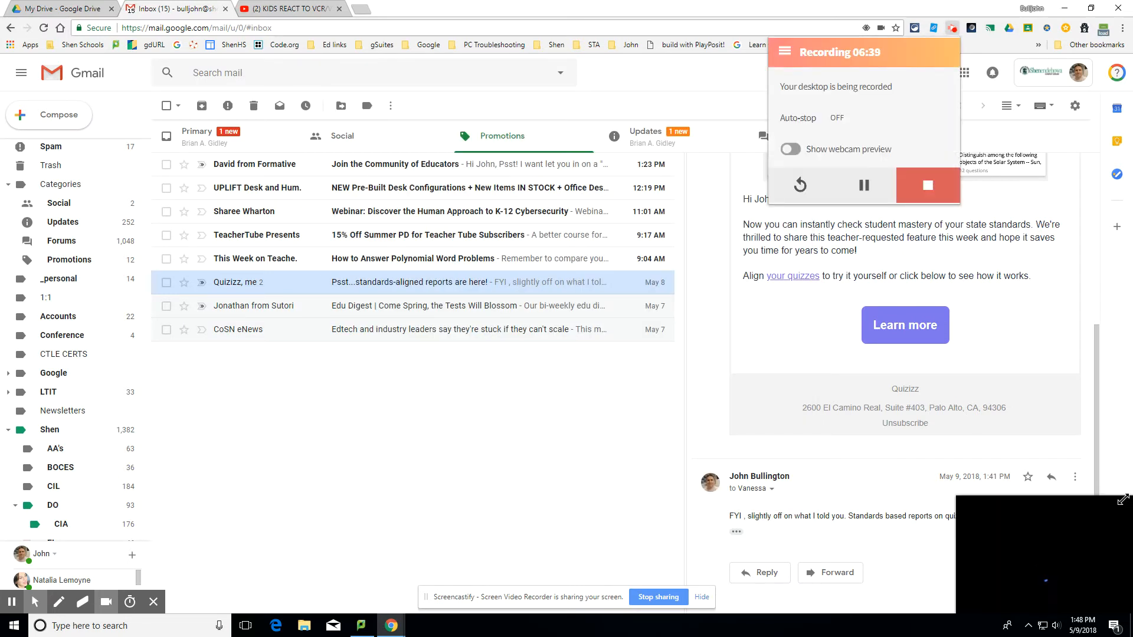